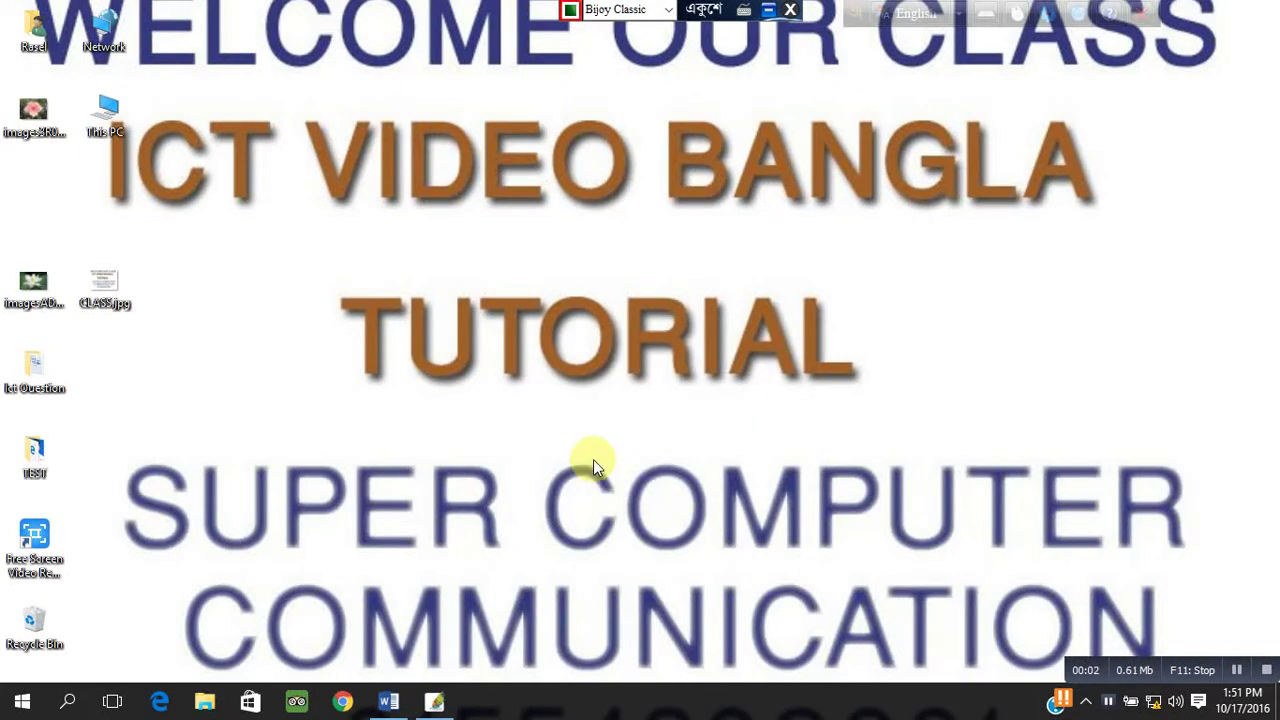
# Restore the minimized Photoshop window from the Windows taskbar
pyautogui.click(436, 702)
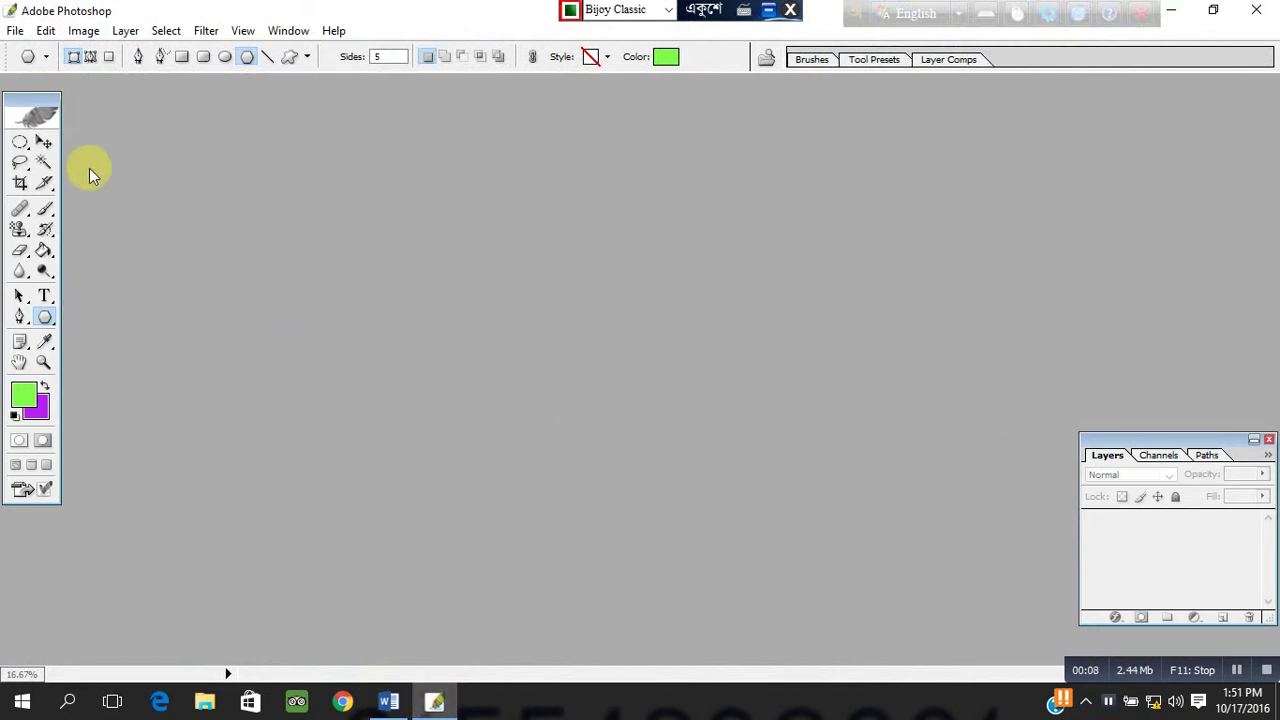
# Create a new Letter-size document, Untitled-1, and maximize its window
pyautogui.click(15, 30)
pyautogui.click(40, 50)
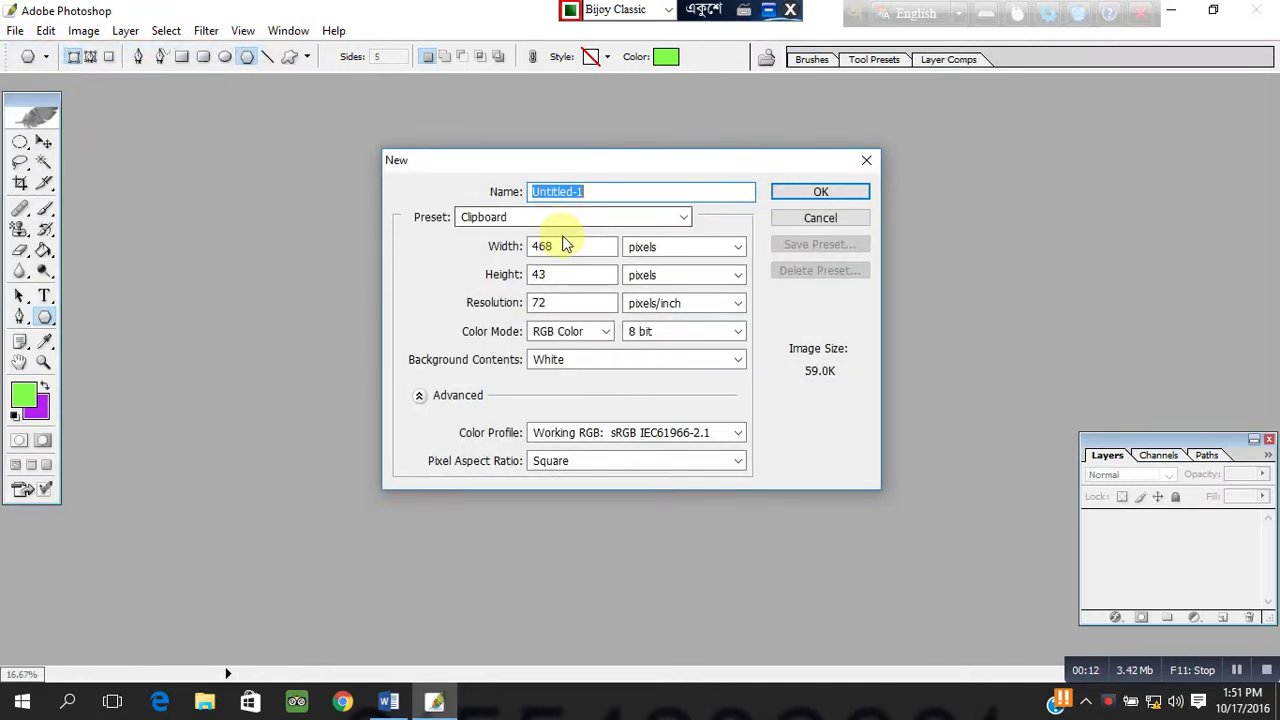
pyautogui.click(563, 217)
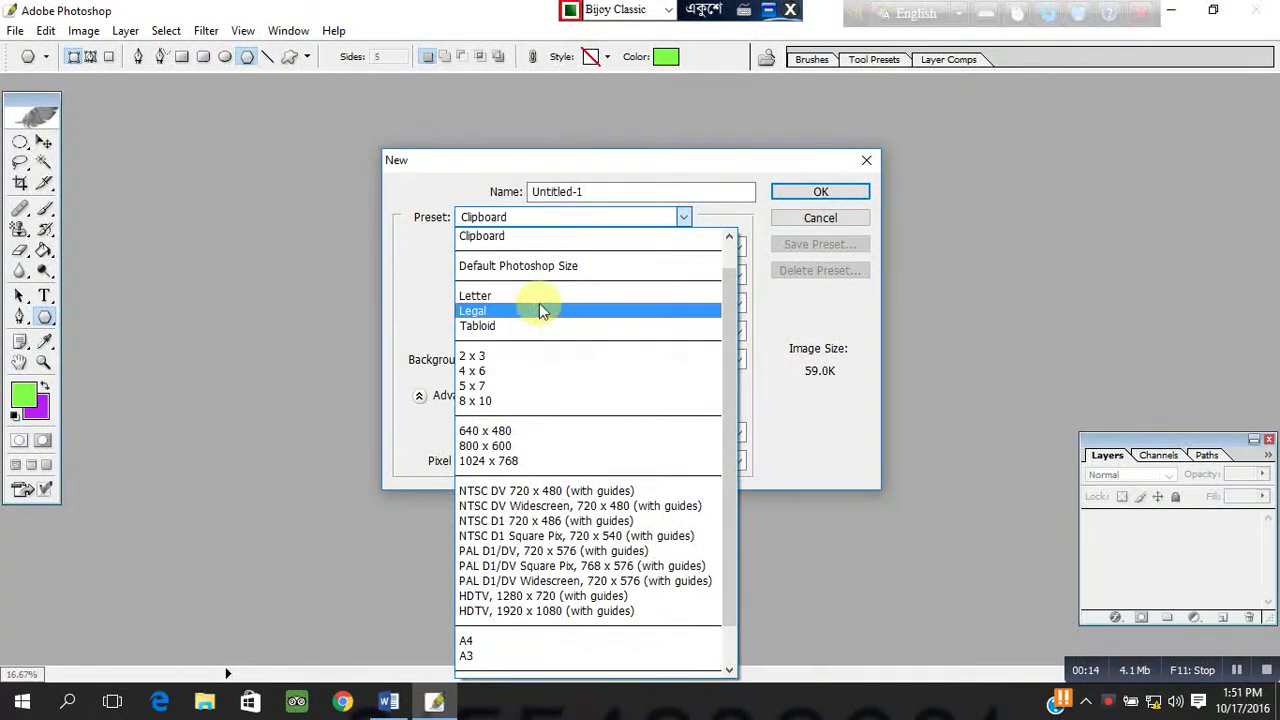
pyautogui.click(500, 296)
pyautogui.click(825, 192)
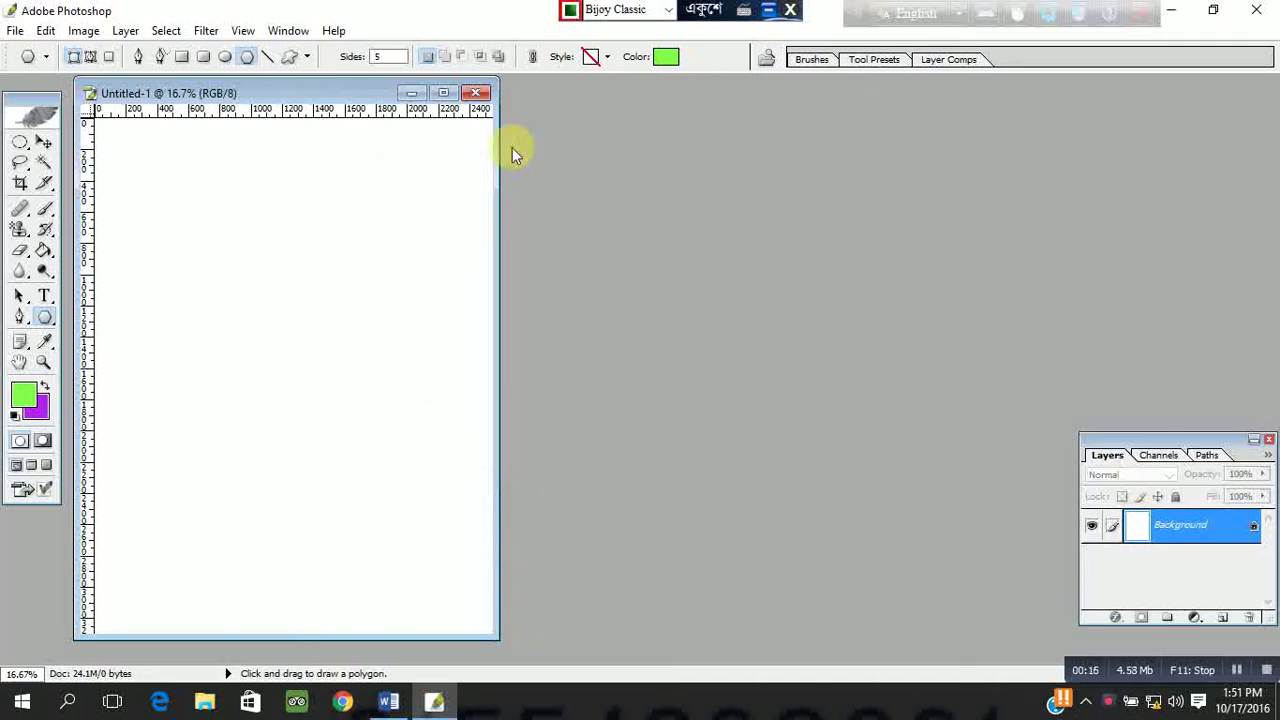
pyautogui.click(443, 92)
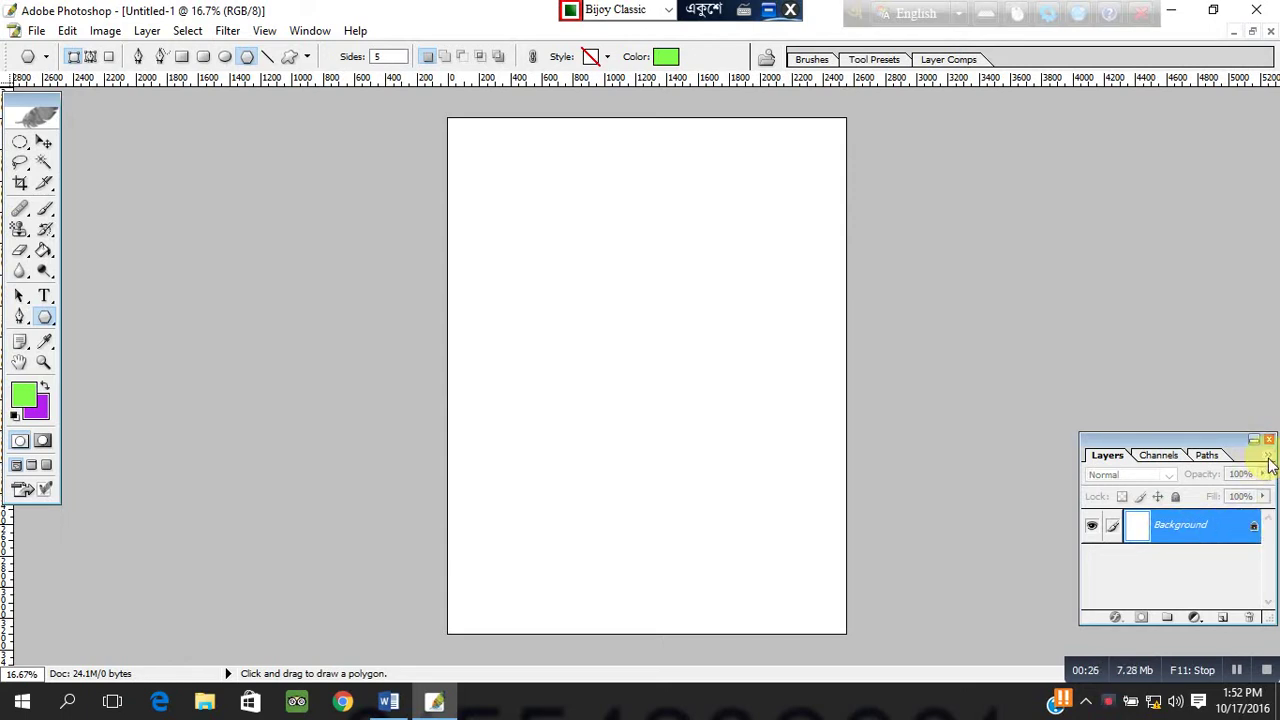
# Add a new empty Layer 1 and delete the white Background layer
pyautogui.click(1268, 458)
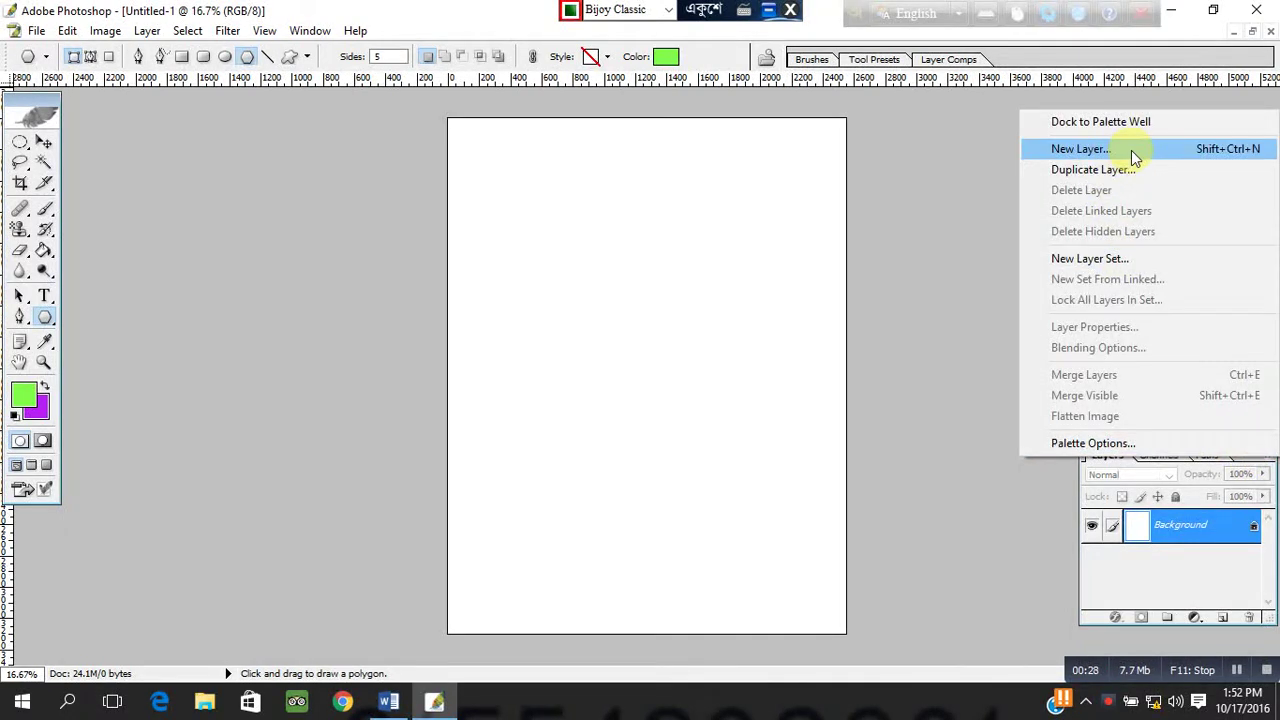
pyautogui.click(1134, 158)
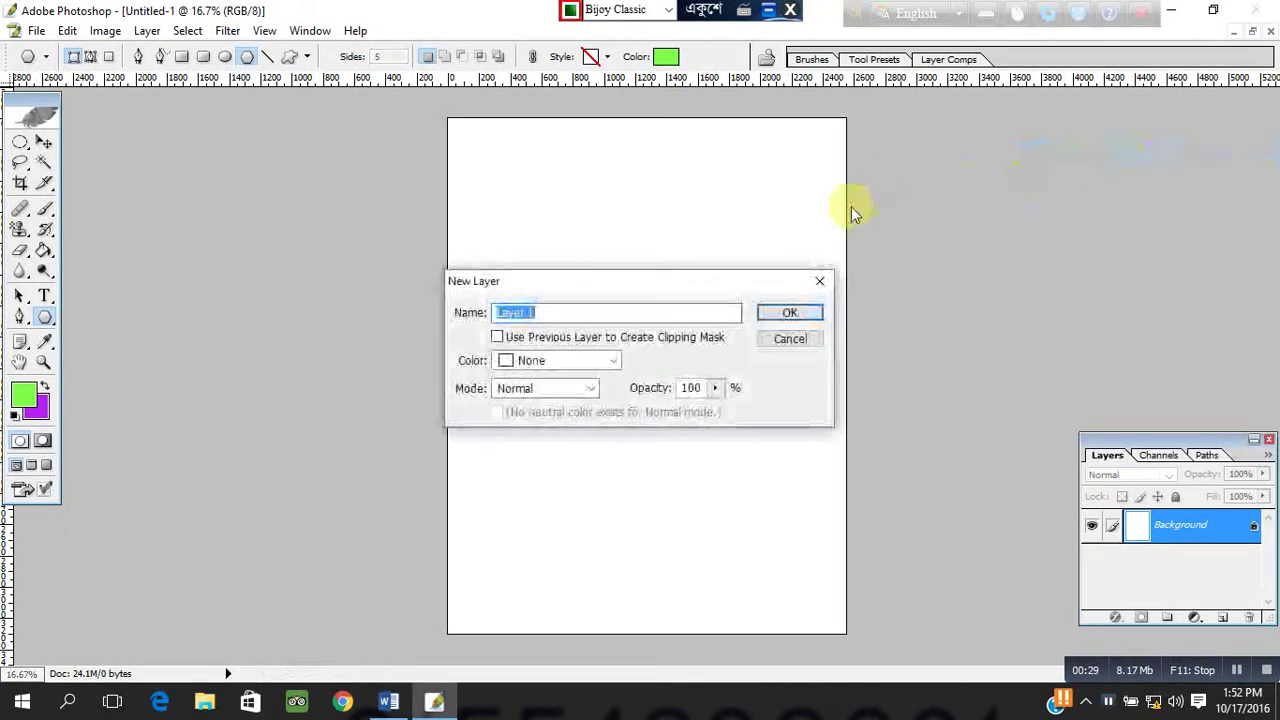
pyautogui.click(784, 309)
pyautogui.click(1205, 560)
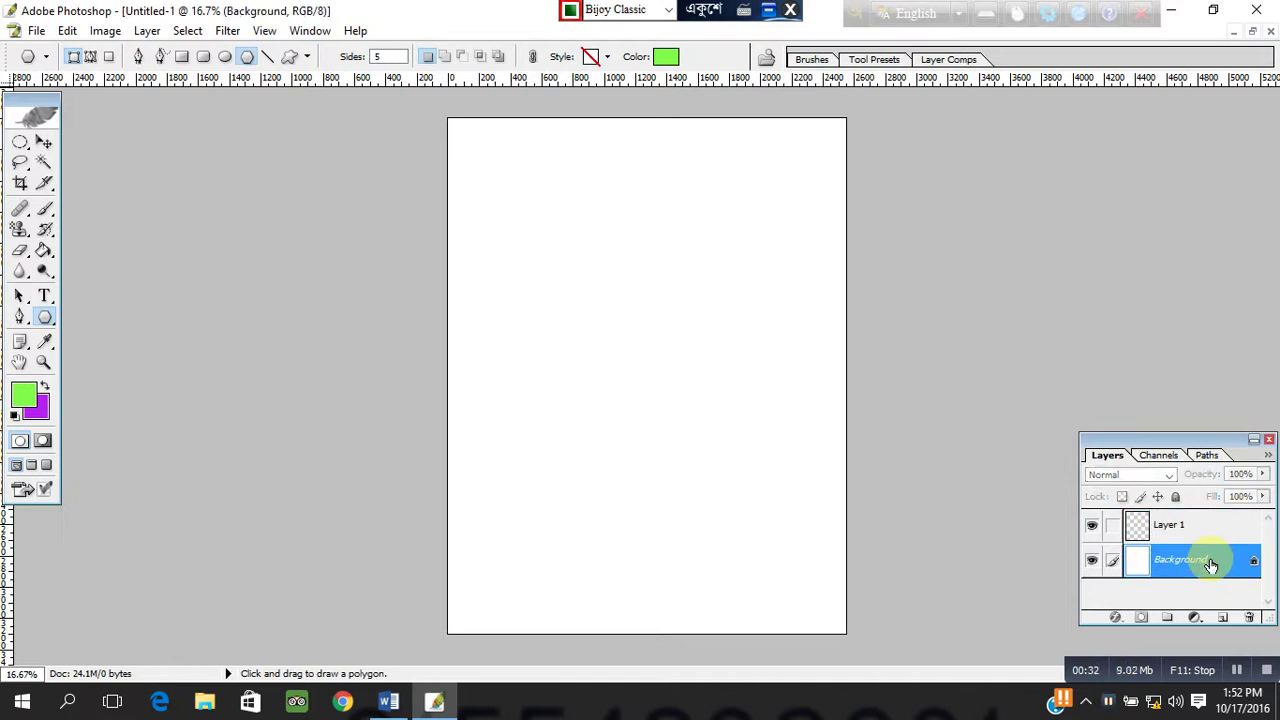
pyautogui.moveTo(1157, 560); pyautogui.dragTo(1246, 619)
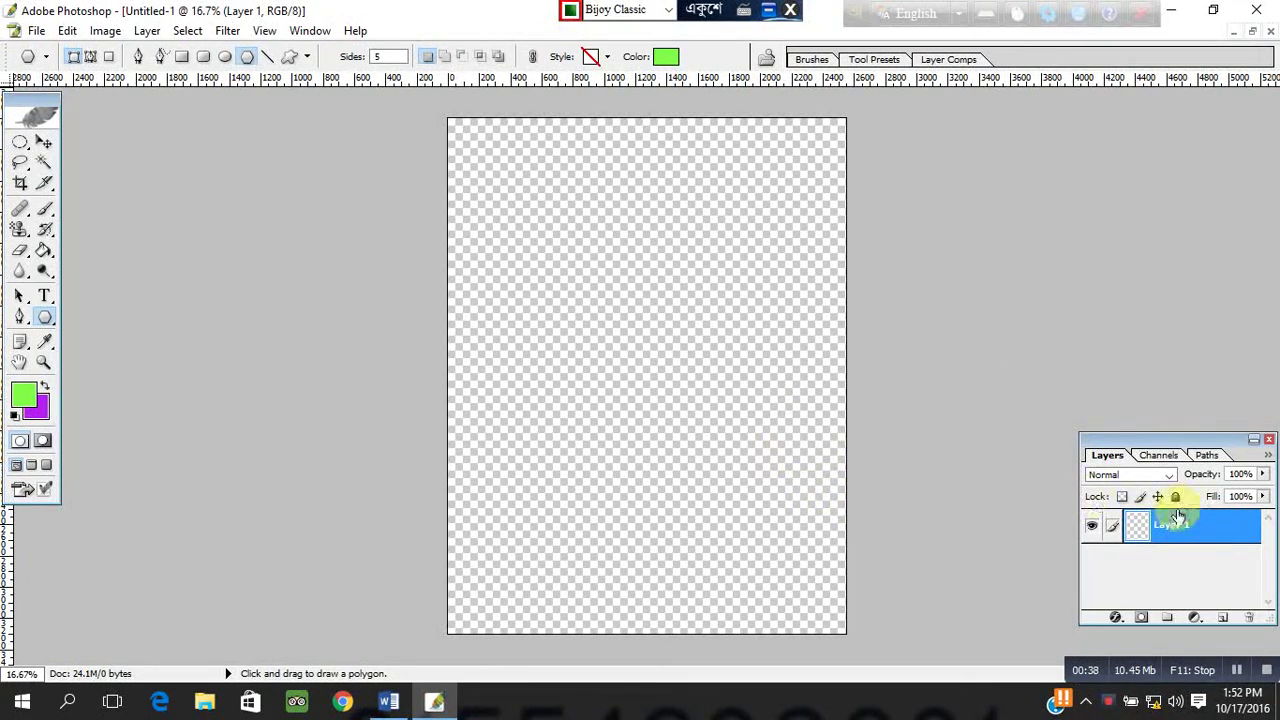
# Add a second empty layer, Layer 2, and make Layer 1 active
pyautogui.click(1267, 456)
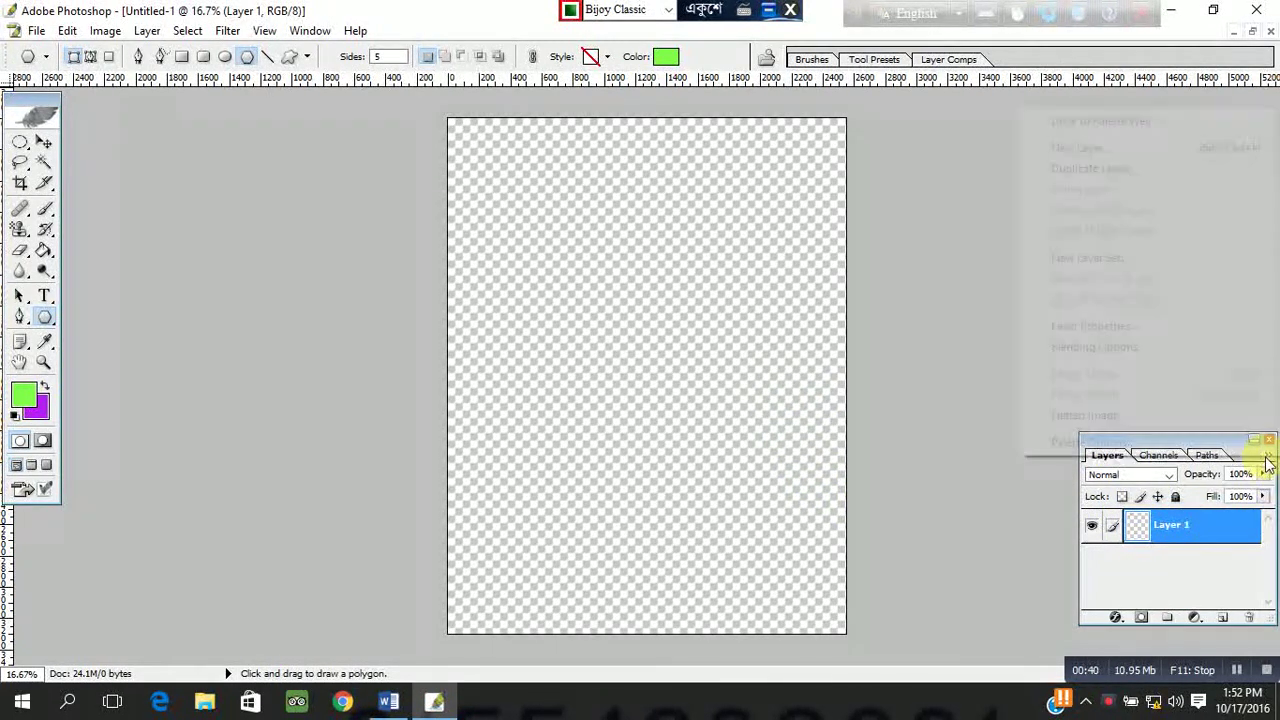
pyautogui.click(1143, 157)
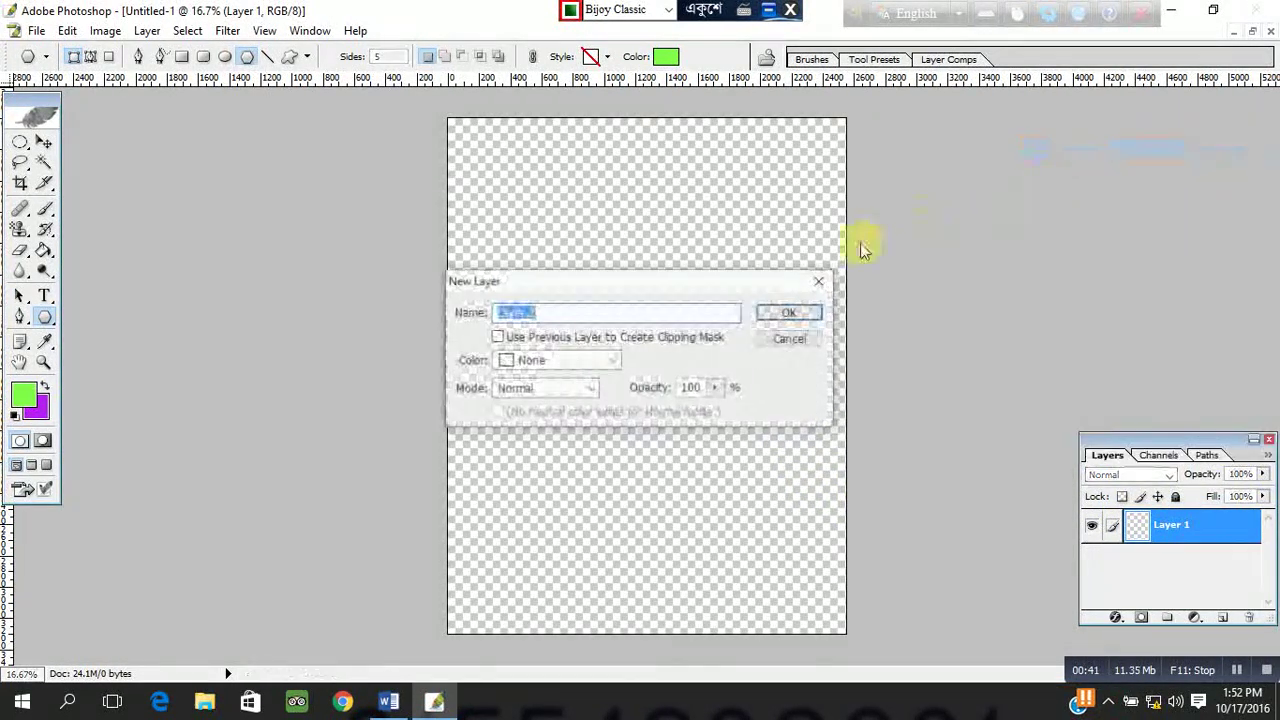
pyautogui.click(789, 313)
pyautogui.click(1174, 562)
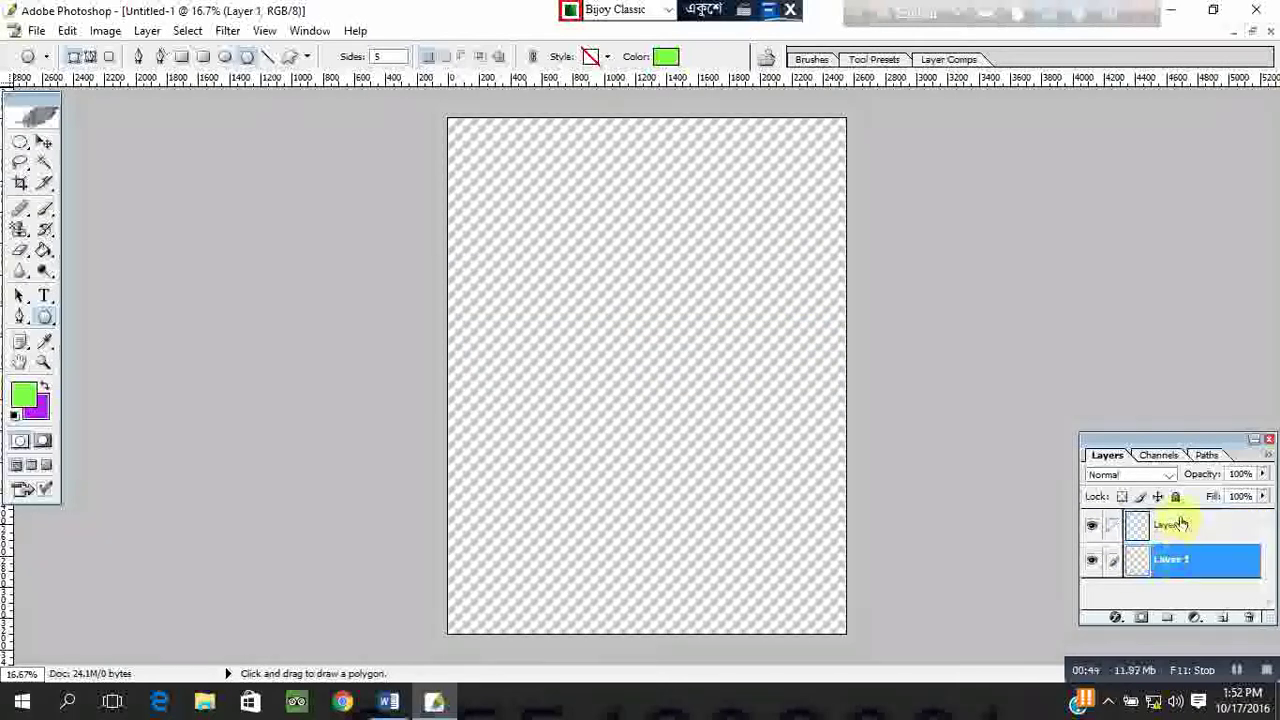
pyautogui.click(1174, 524)
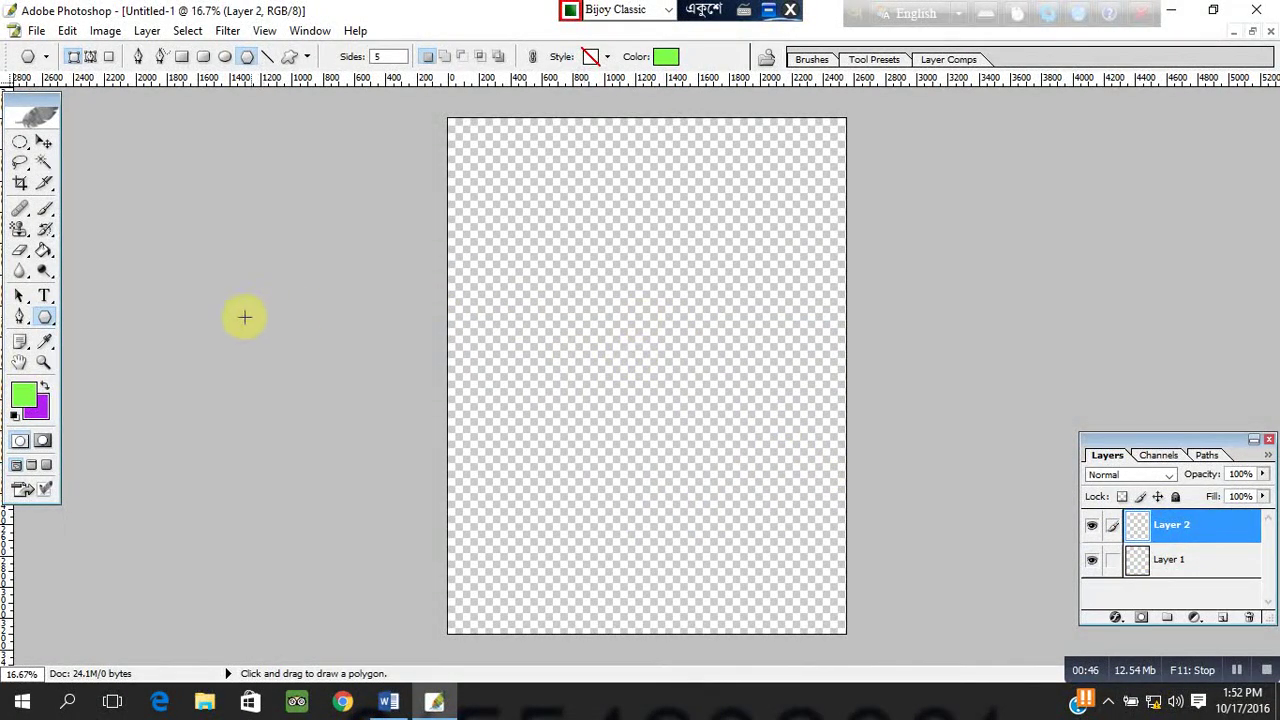
pyautogui.click(1186, 560)
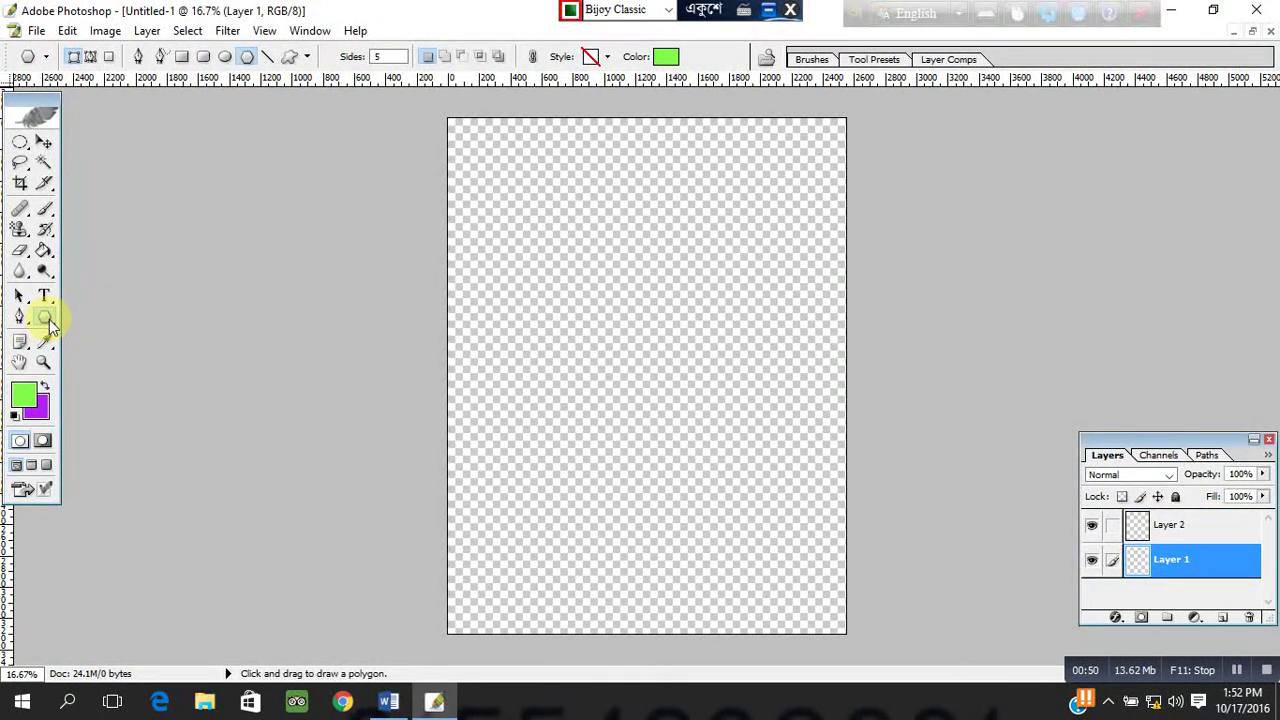
# Draw a green rectangle near the canvas top-left with the Rectangle Tool
pyautogui.click(49, 319)
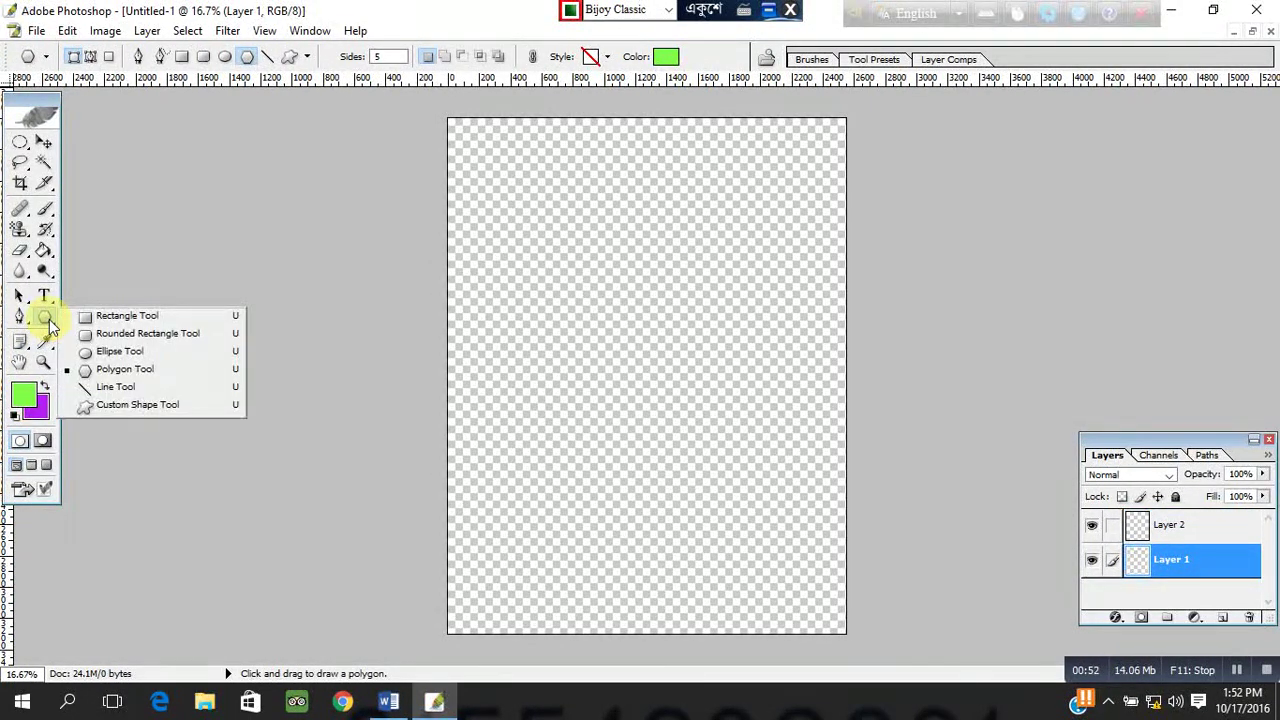
pyautogui.click(130, 316)
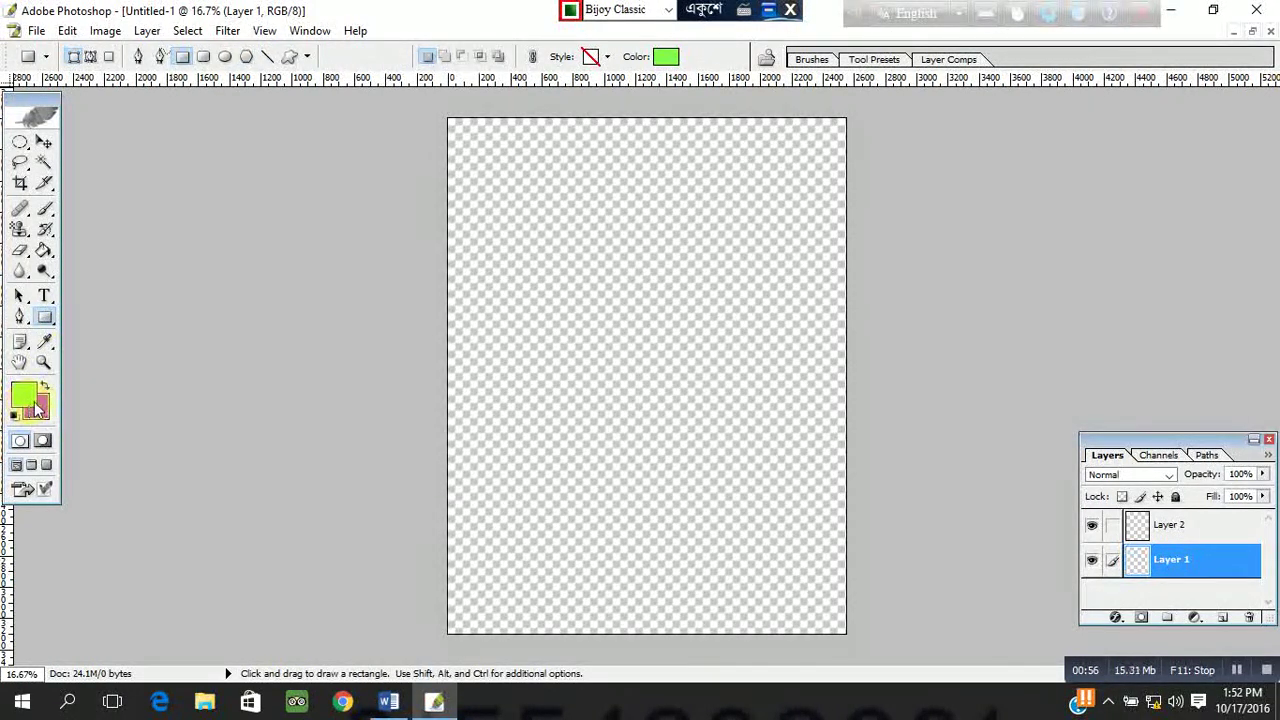
pyautogui.moveTo(466, 141); pyautogui.dragTo(610, 240)
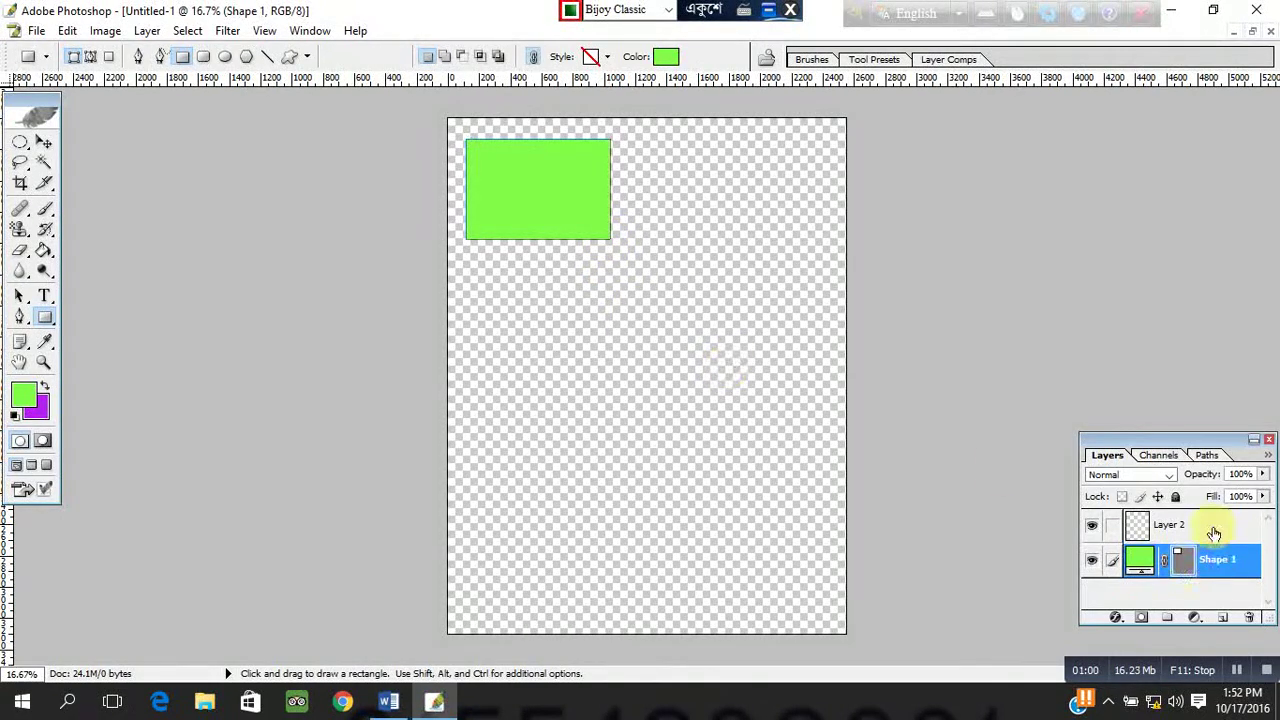
# Change the foreground colour from green to a pink shade
pyautogui.click(24, 396)
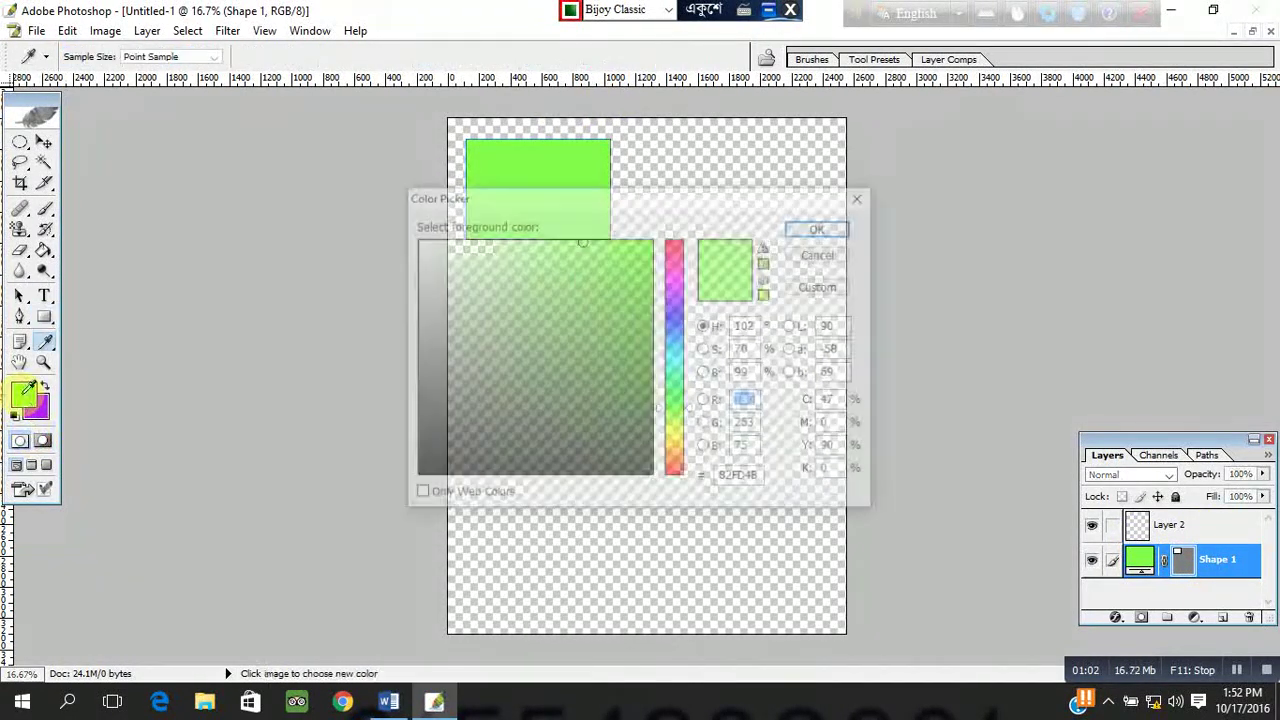
pyautogui.click(675, 278)
pyautogui.click(560, 249)
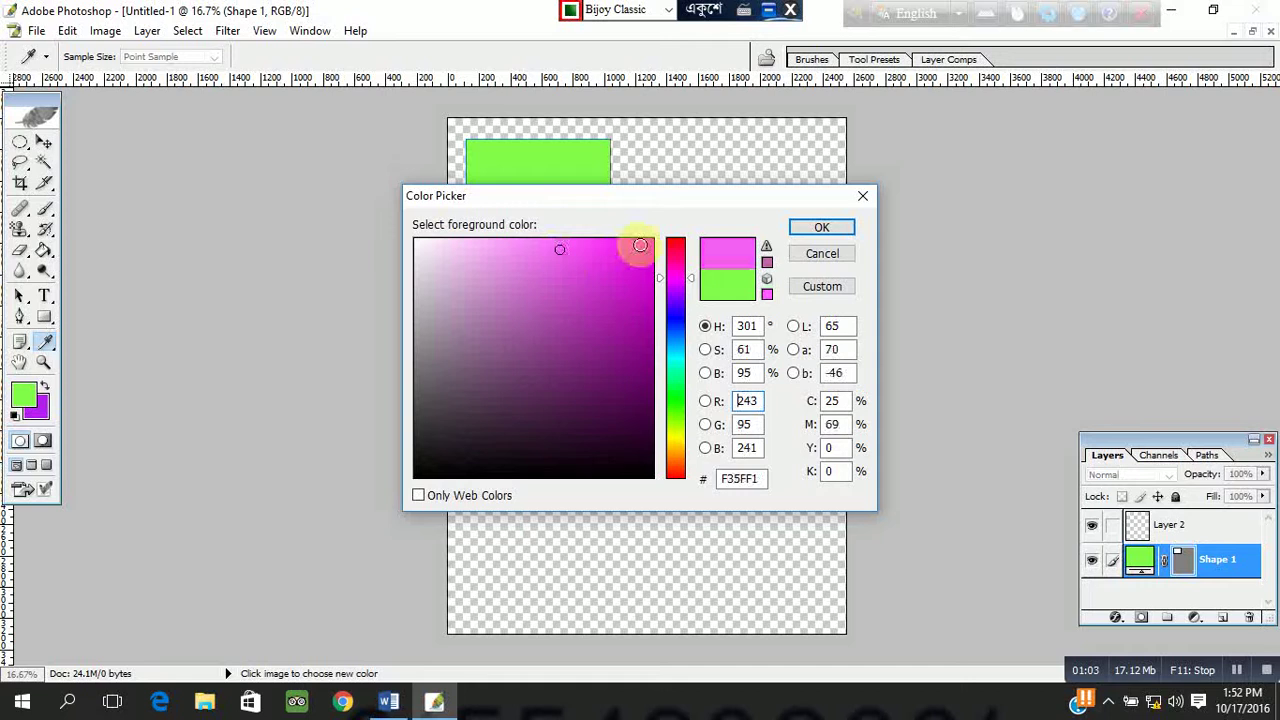
pyautogui.click(820, 230)
# On Layer 2, draw a pink rounded rectangle across the canvas top right
pyautogui.click(1187, 526)
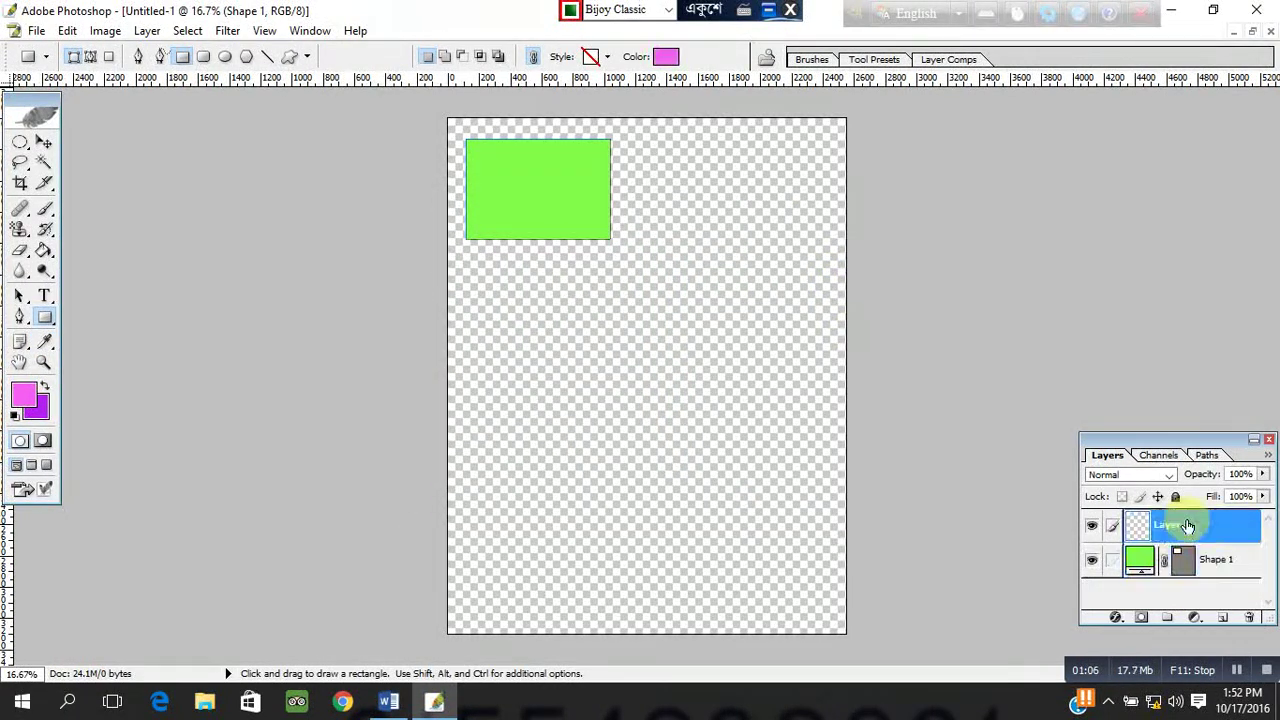
pyautogui.rightClick(45, 320)
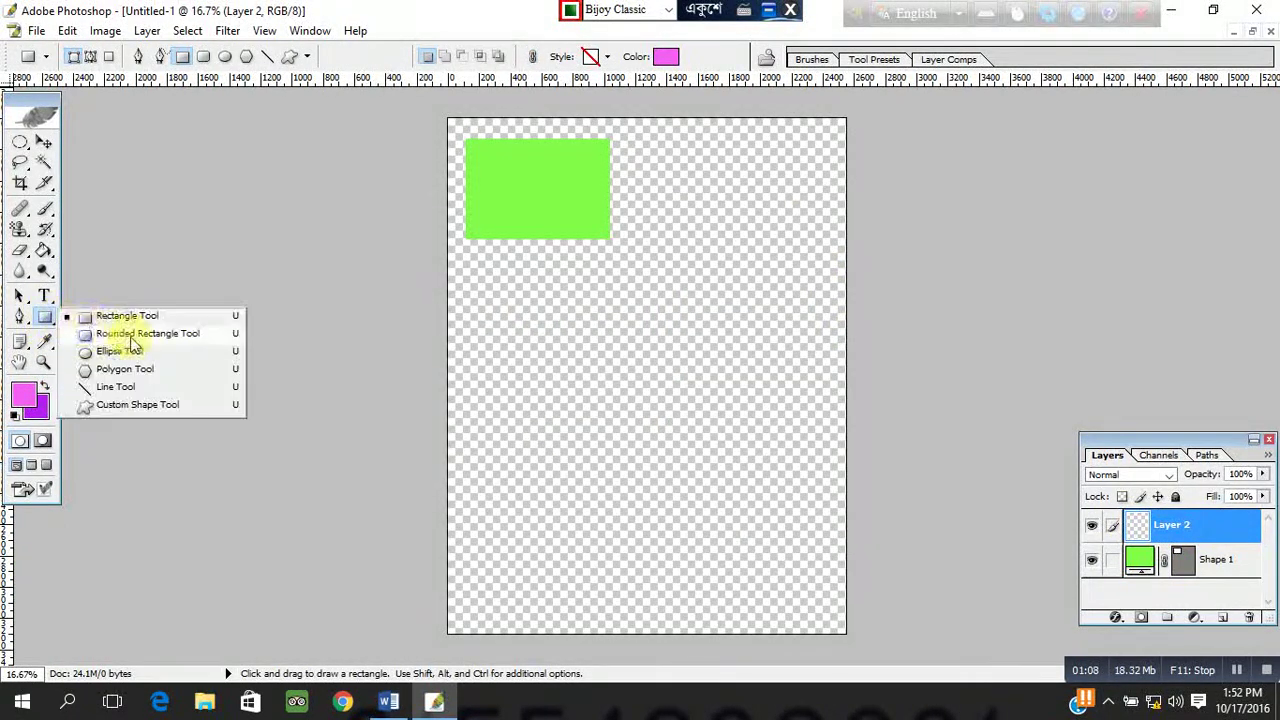
pyautogui.click(139, 338)
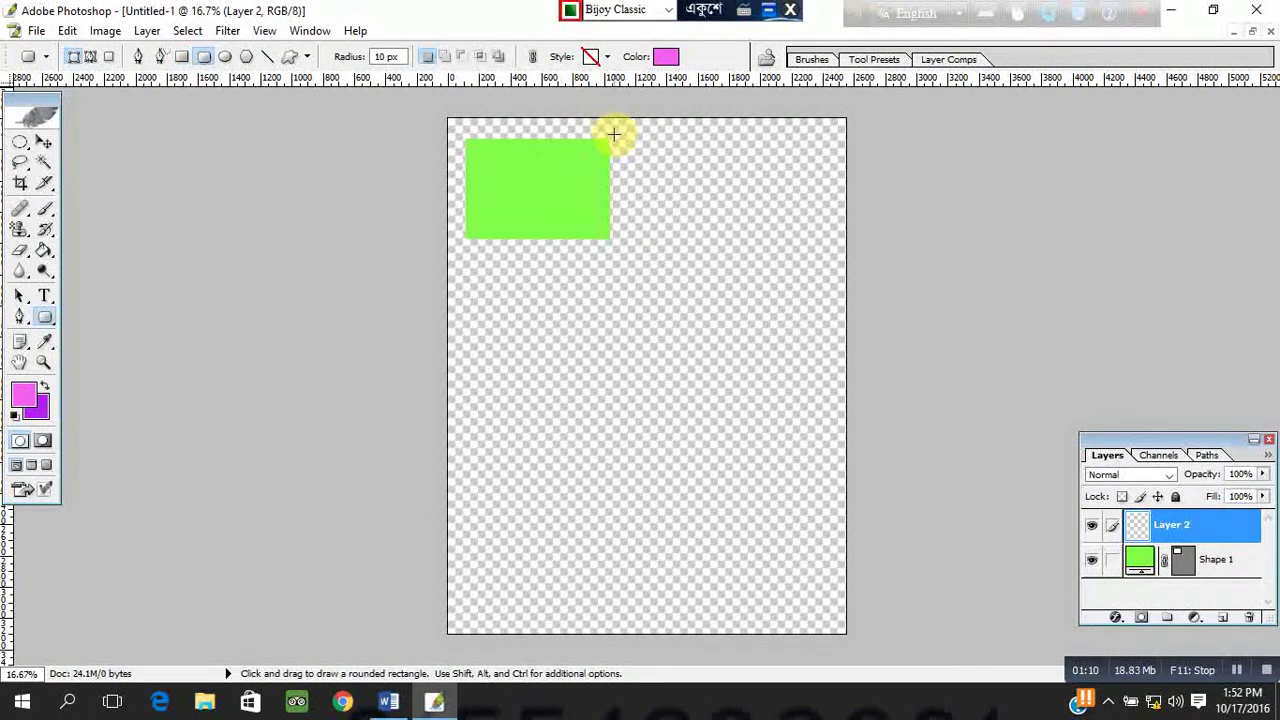
pyautogui.moveTo(608, 124)
pyautogui.mouseDown()
pyautogui.moveTo(767, 263)
pyautogui.moveTo(829, 258)
pyautogui.mouseUp()
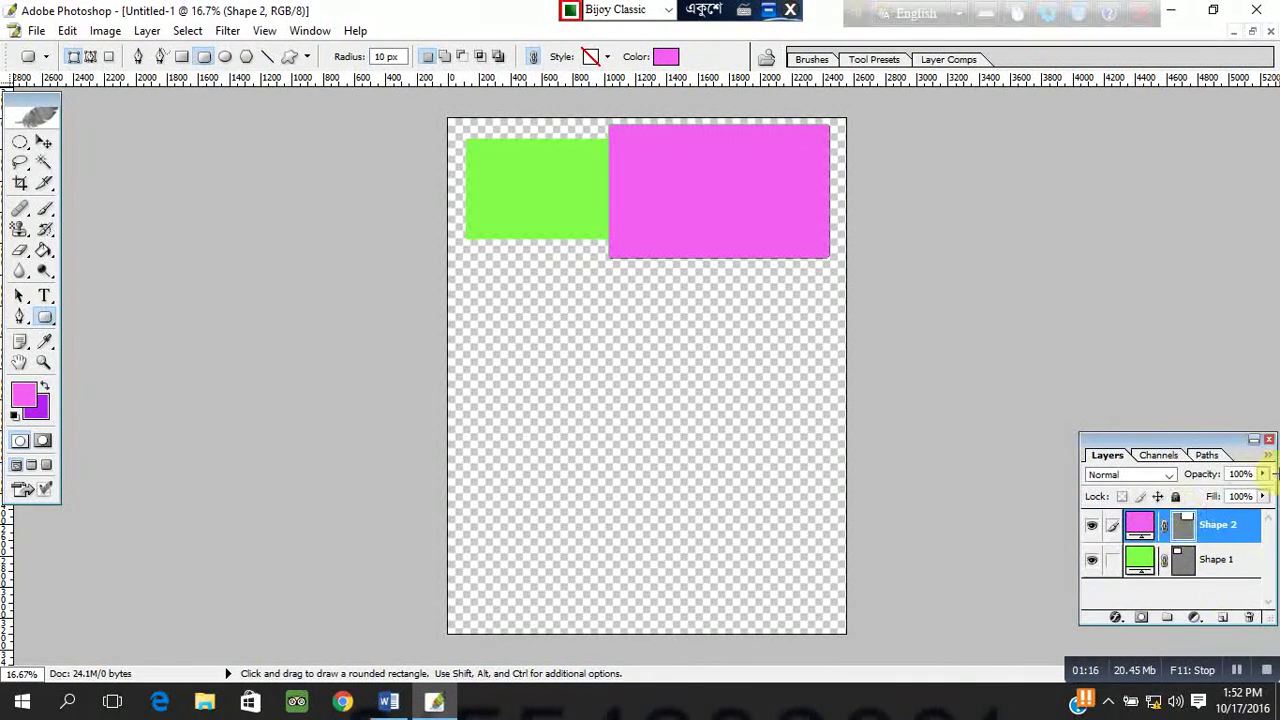
pyautogui.click(1268, 456)
# Add a new layer and draw a pink five-sided polygon on it
pyautogui.click(1092, 142)
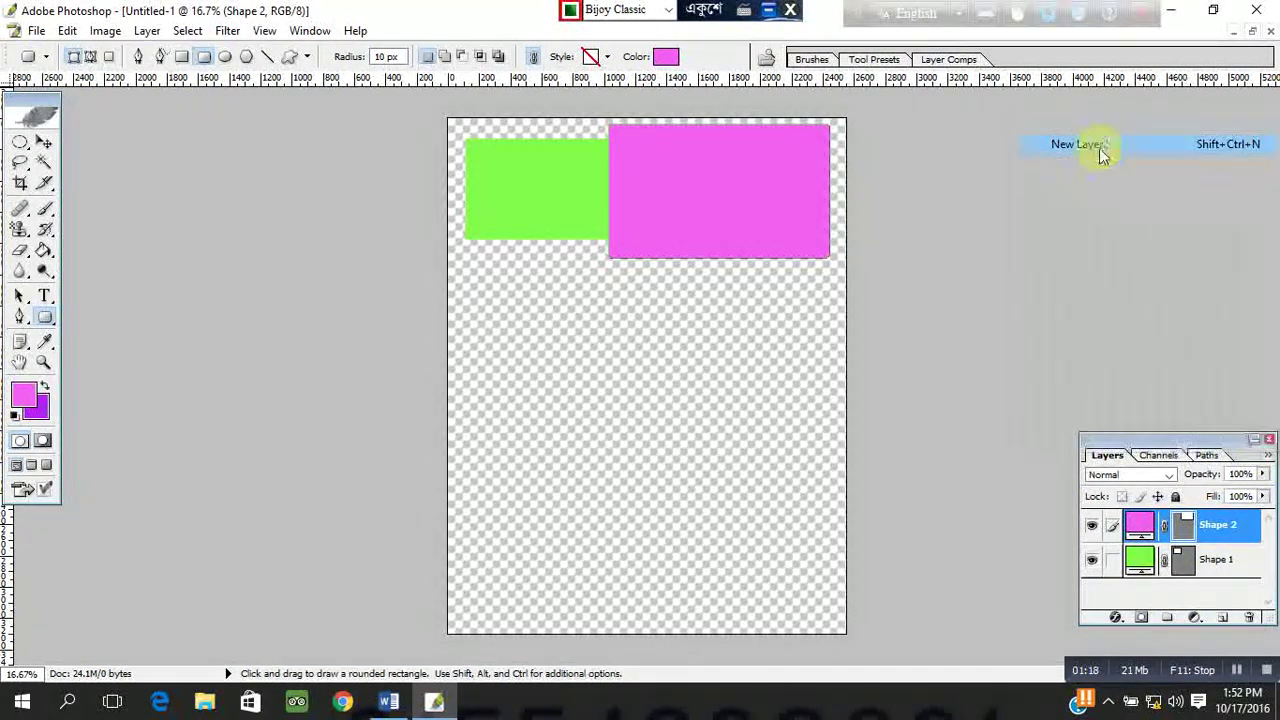
pyautogui.click(785, 313)
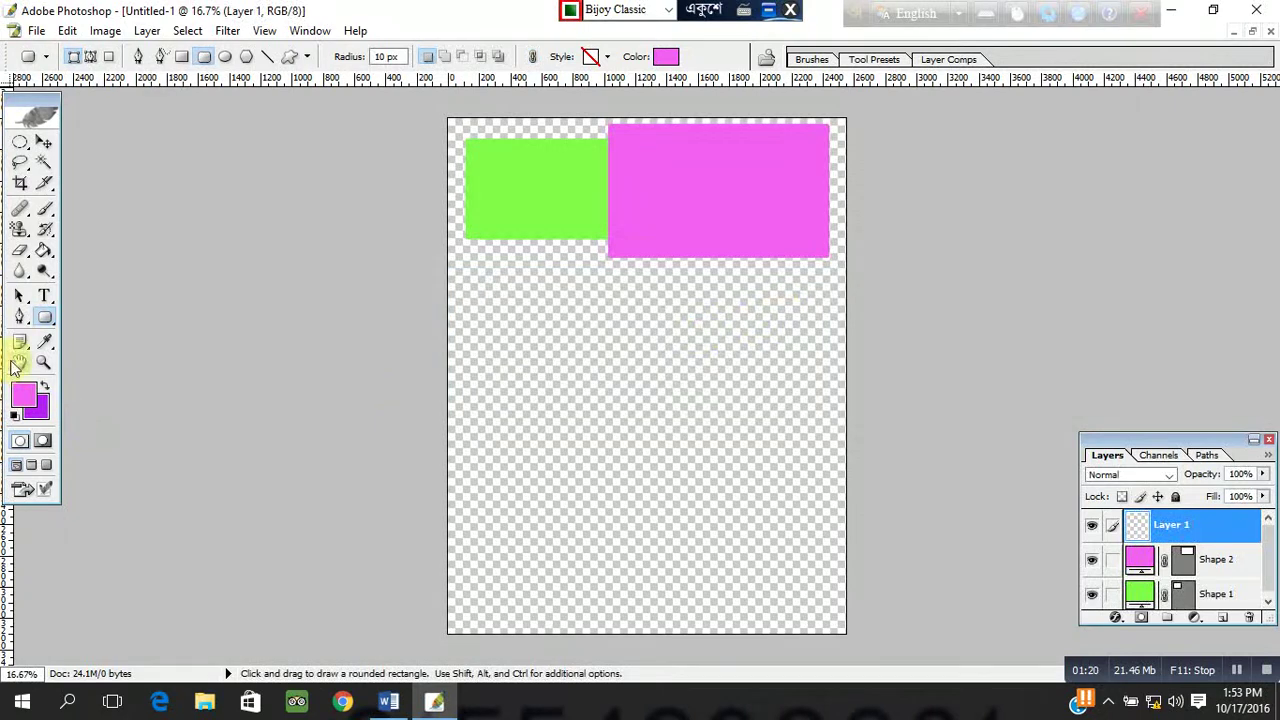
pyautogui.rightClick(45, 317)
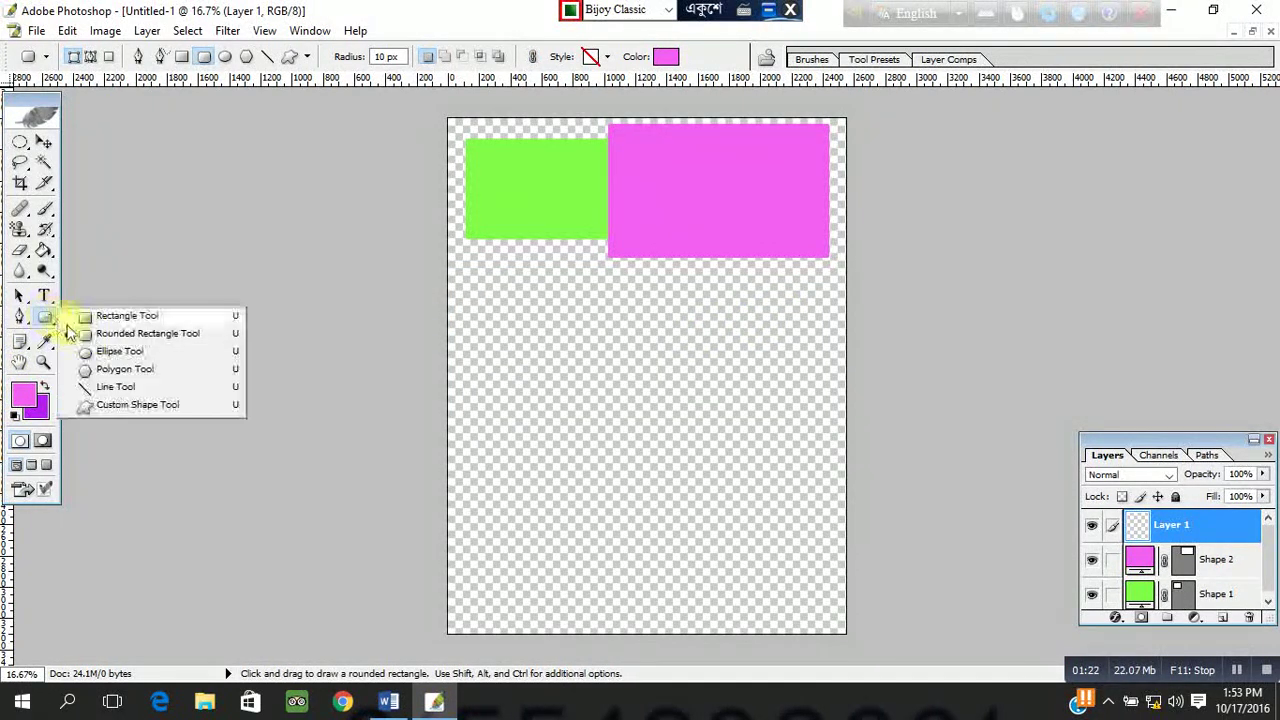
pyautogui.click(123, 369)
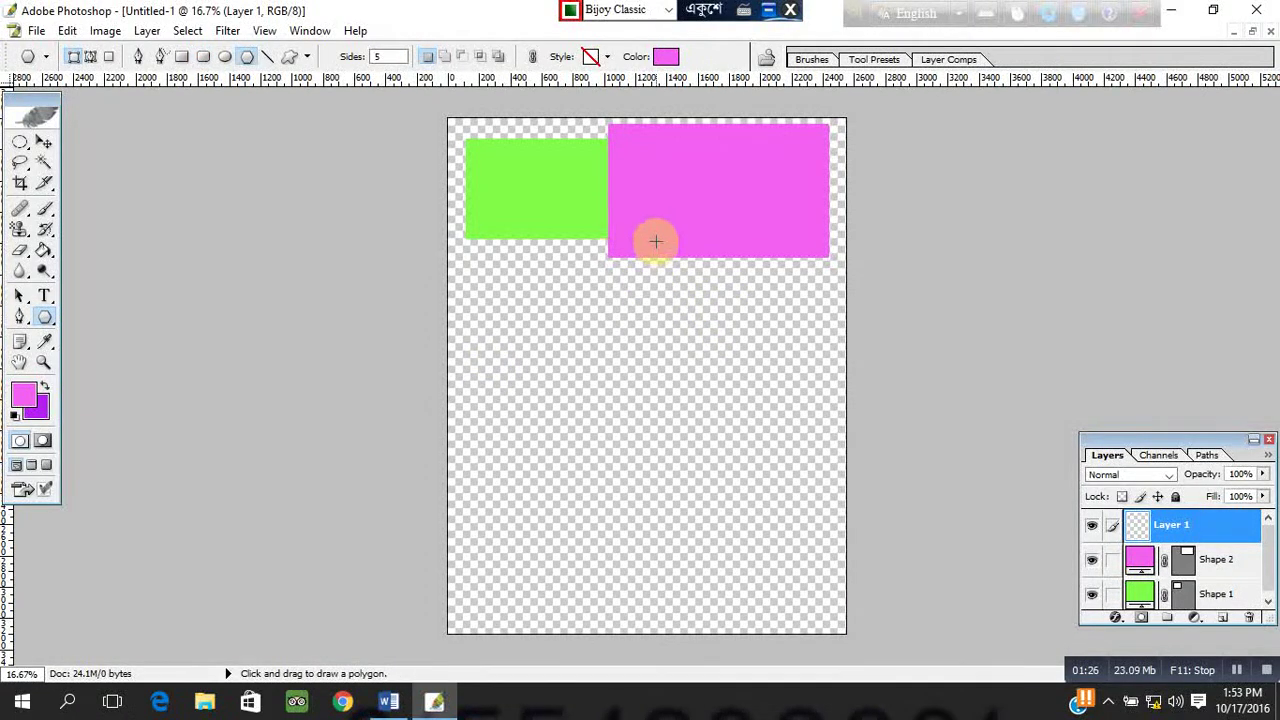
pyautogui.moveTo(655, 241); pyautogui.dragTo(672, 316)
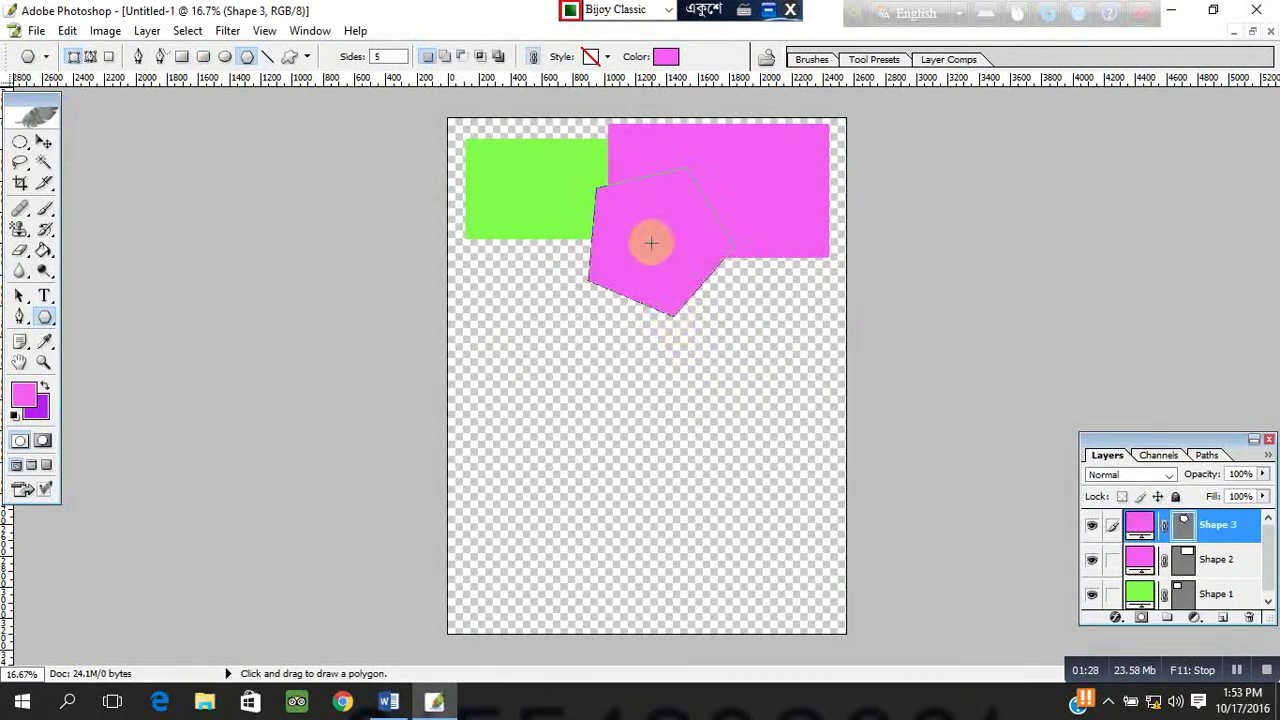
# Move the pentagon just below the pink rectangle's lower edge and start another new layer
pyautogui.click(44, 142)
pyautogui.moveTo(657, 273)
pyautogui.mouseDown()
pyautogui.moveTo(707, 290)
pyautogui.moveTo(716, 331)
pyautogui.mouseUp()
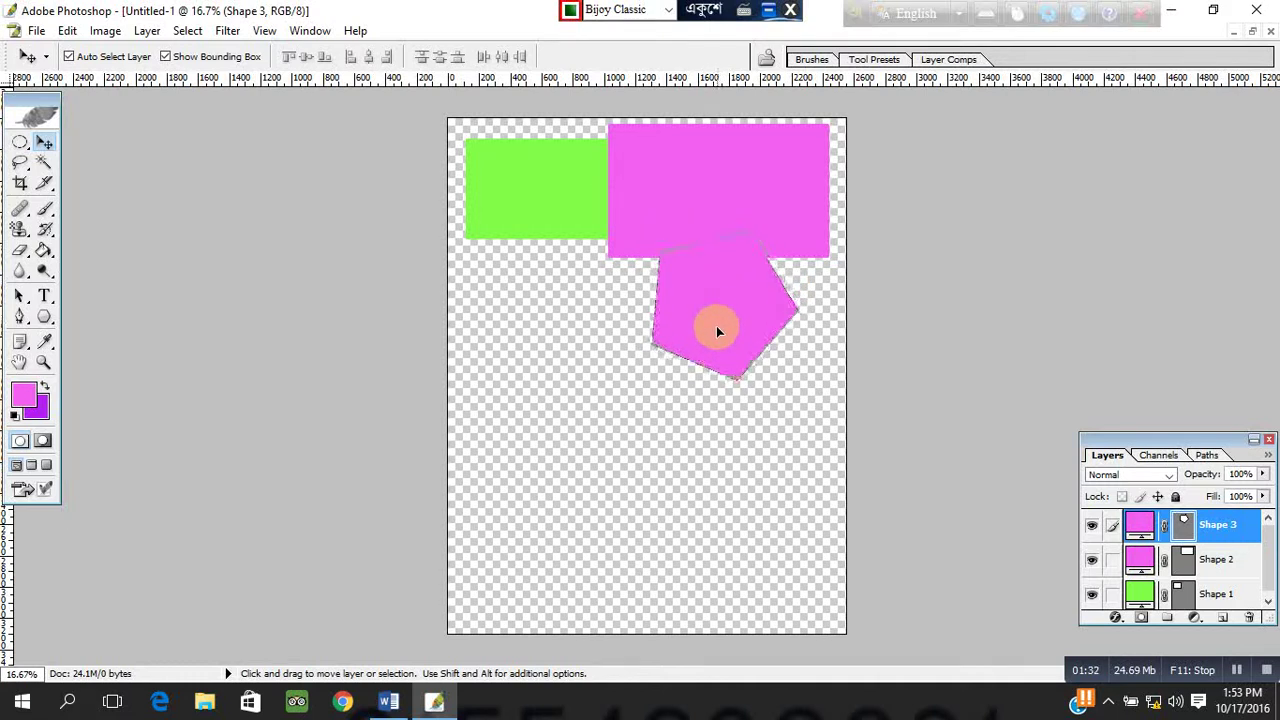
pyautogui.moveTo(716, 331); pyautogui.dragTo(711, 332)
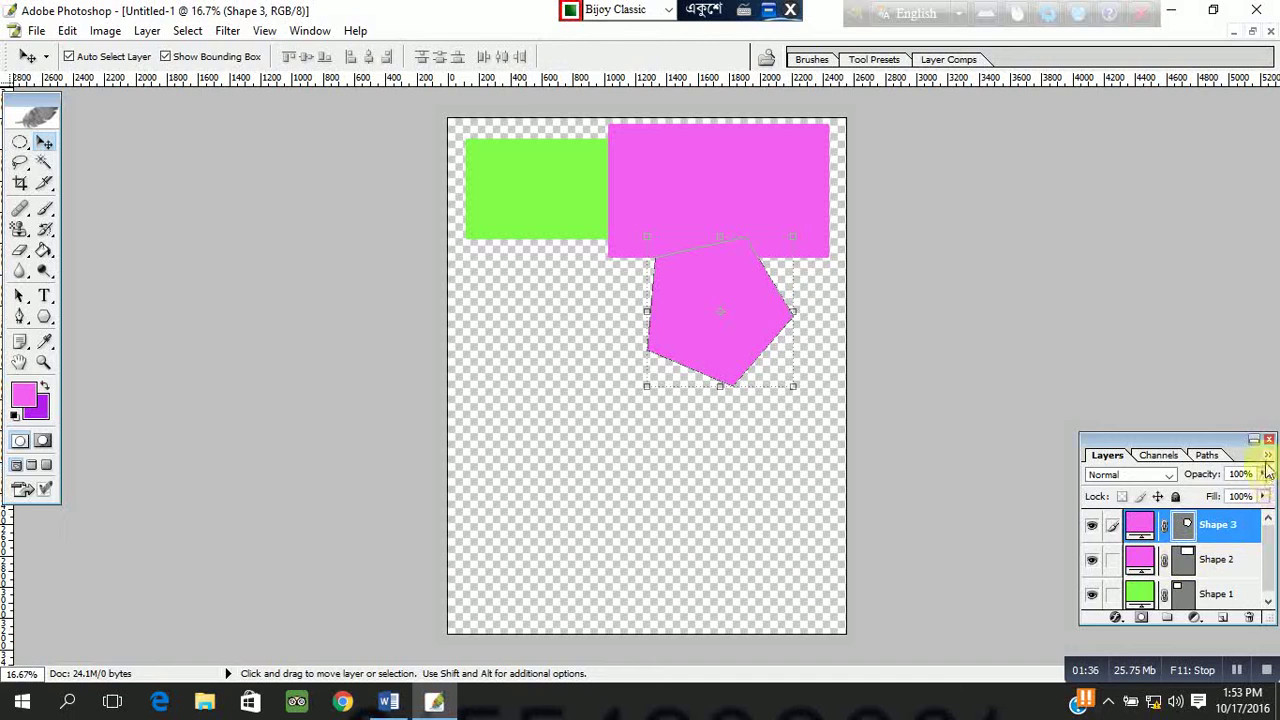
pyautogui.click(1268, 456)
pyautogui.click(1060, 143)
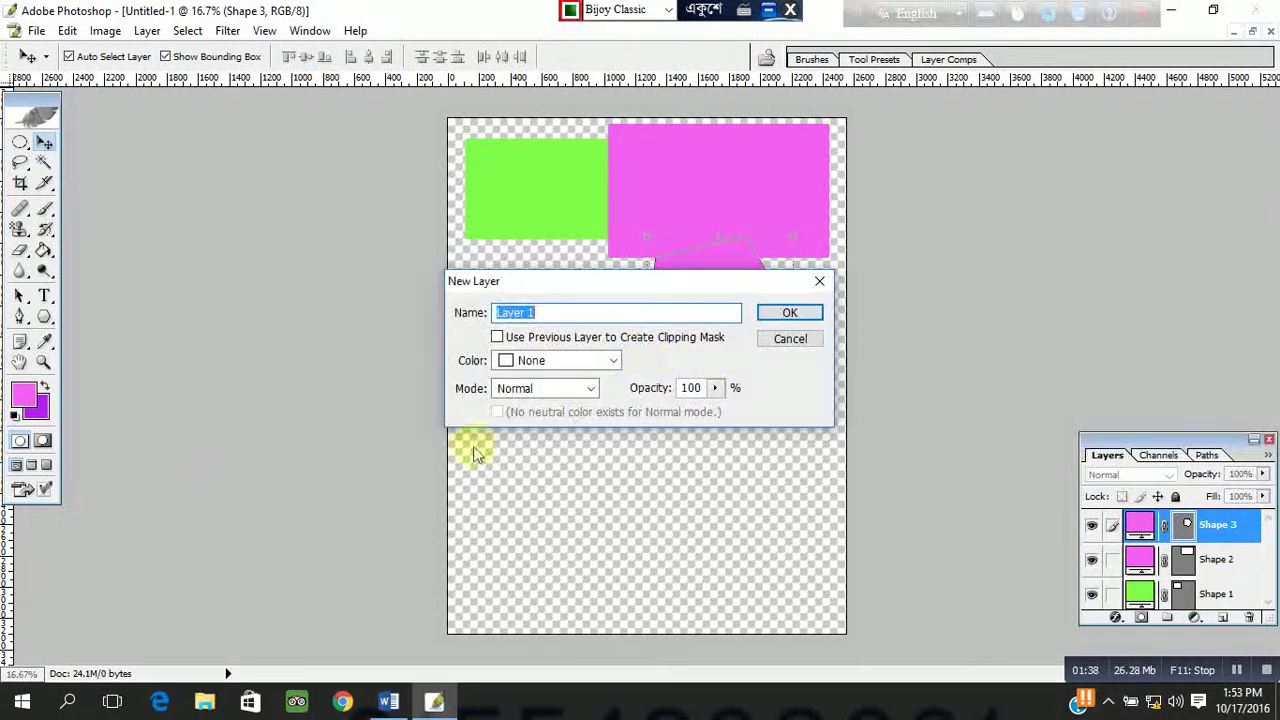
# Confirm the new layer and draw a large pink circle with the Ellipse Tool
pyautogui.click(789, 312)
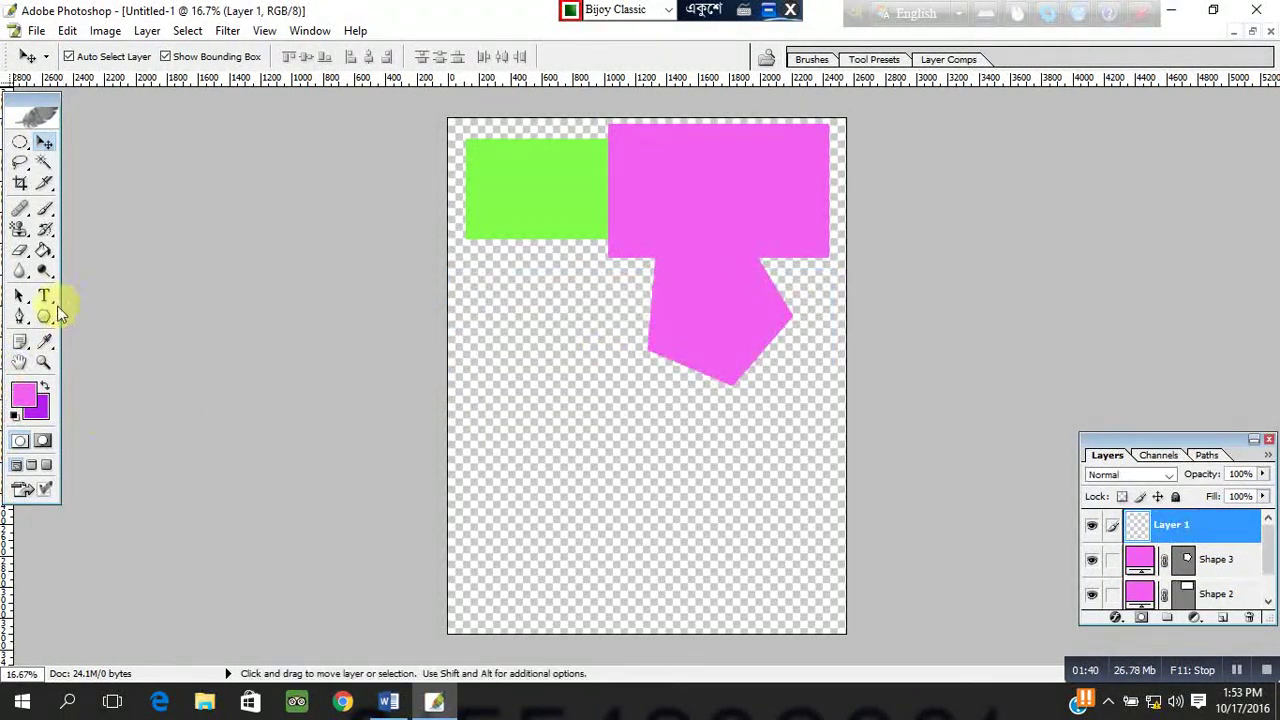
pyautogui.click(44, 318)
pyautogui.rightClick(44, 320)
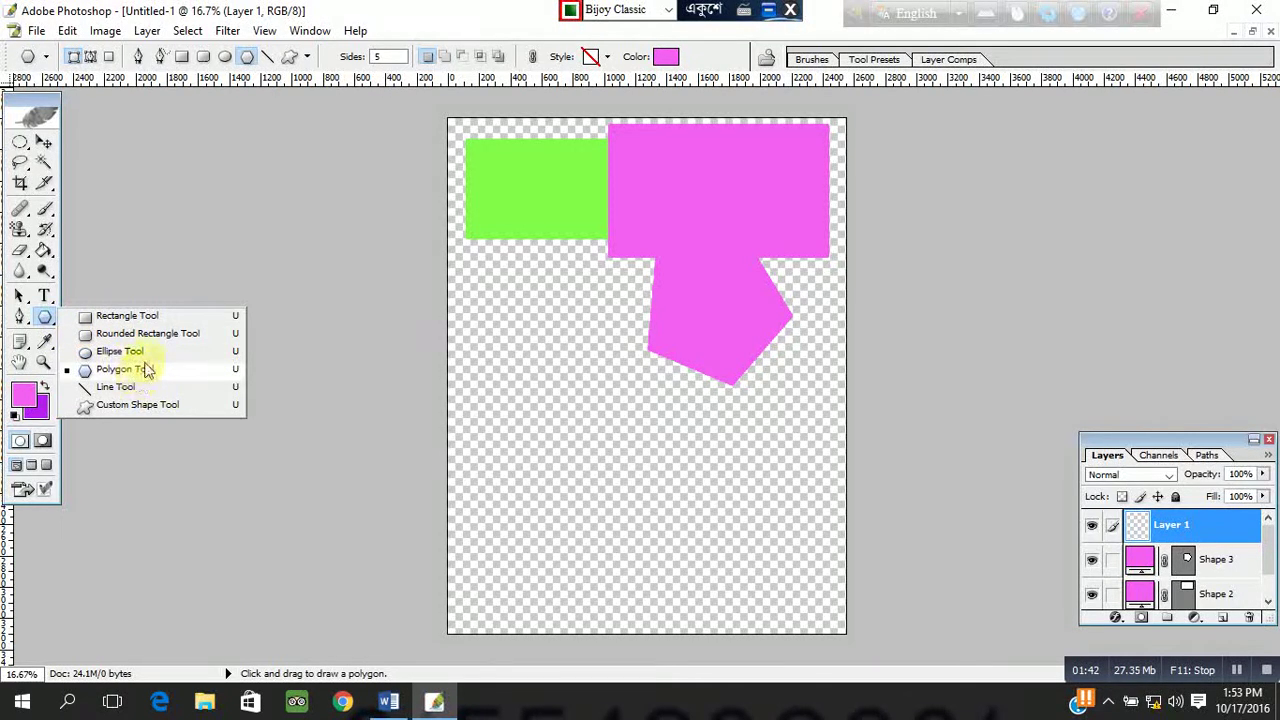
pyautogui.click(125, 351)
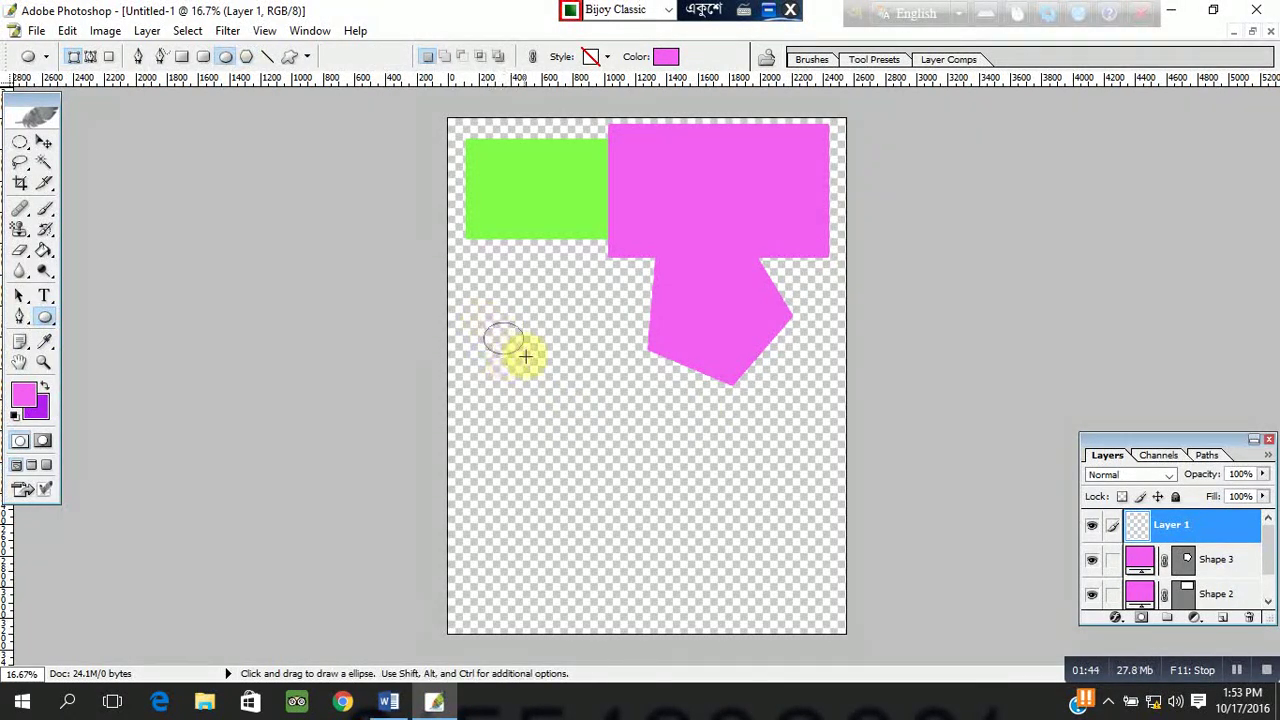
pyautogui.moveTo(525, 355); pyautogui.dragTo(655, 497)
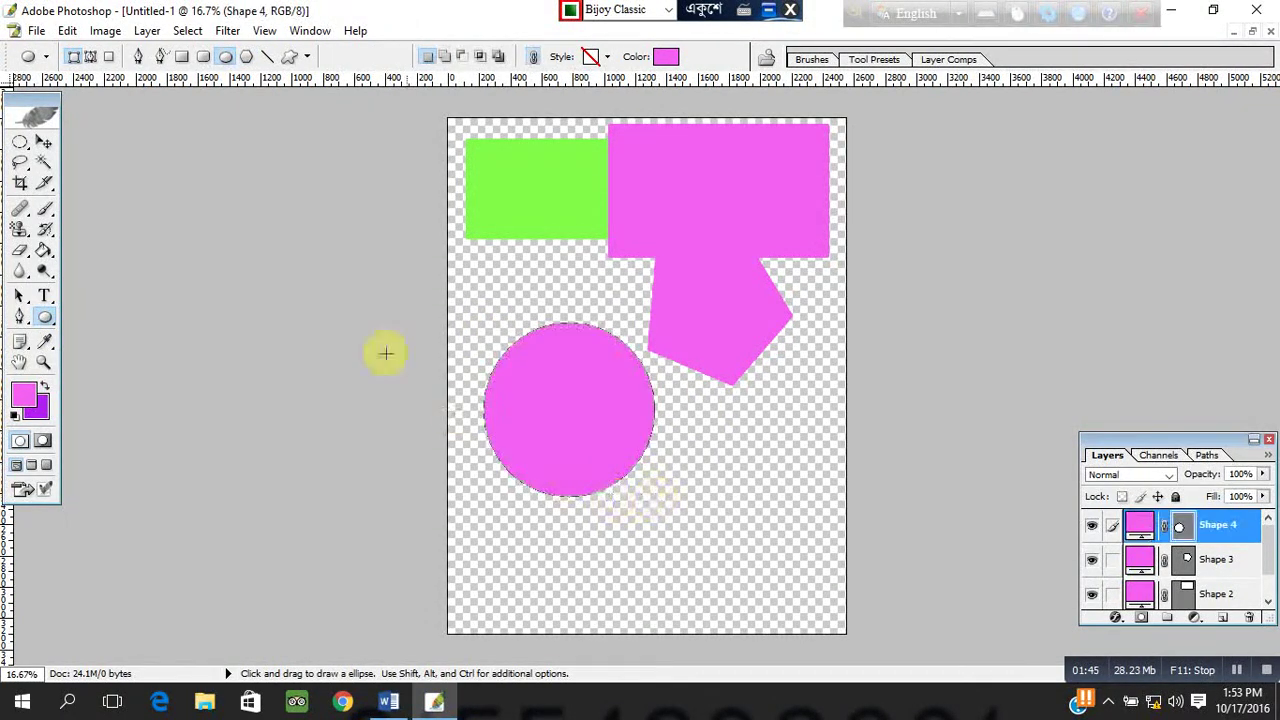
# Move the circle up below the green rectangle, left of the pentagon
pyautogui.click(44, 143)
pyautogui.moveTo(581, 455); pyautogui.dragTo(577, 365)
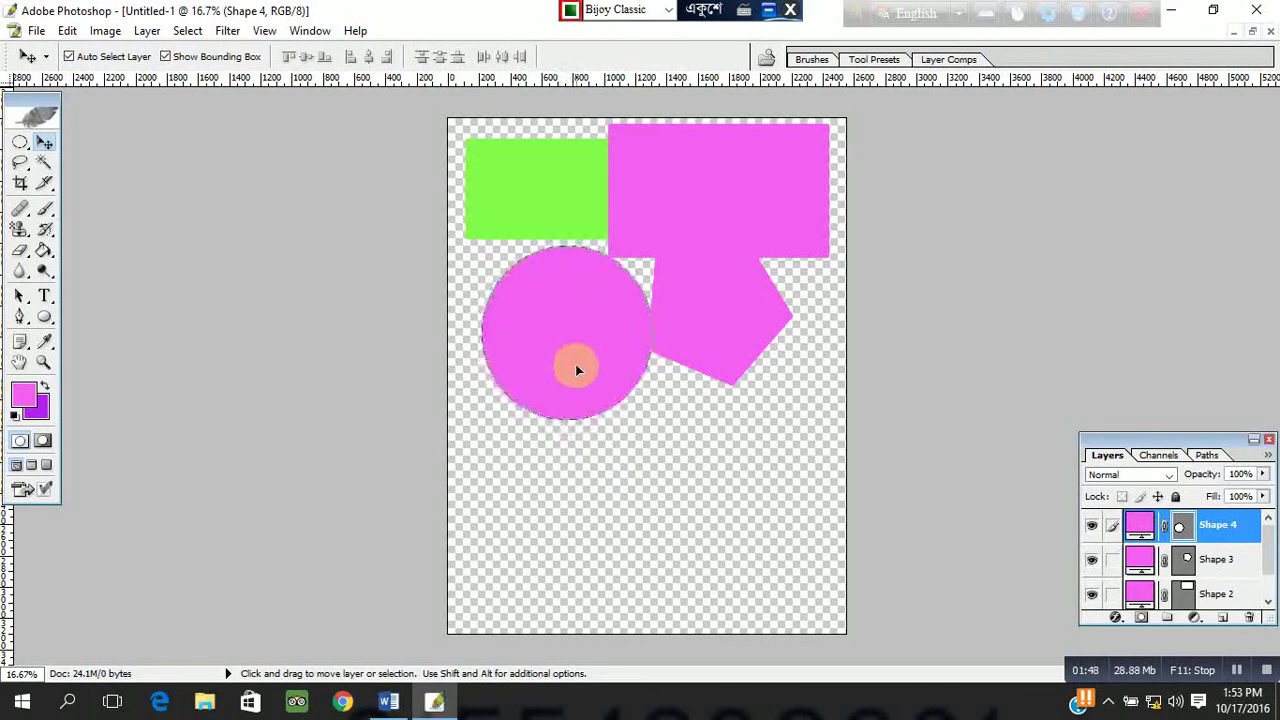
pyautogui.click(671, 516)
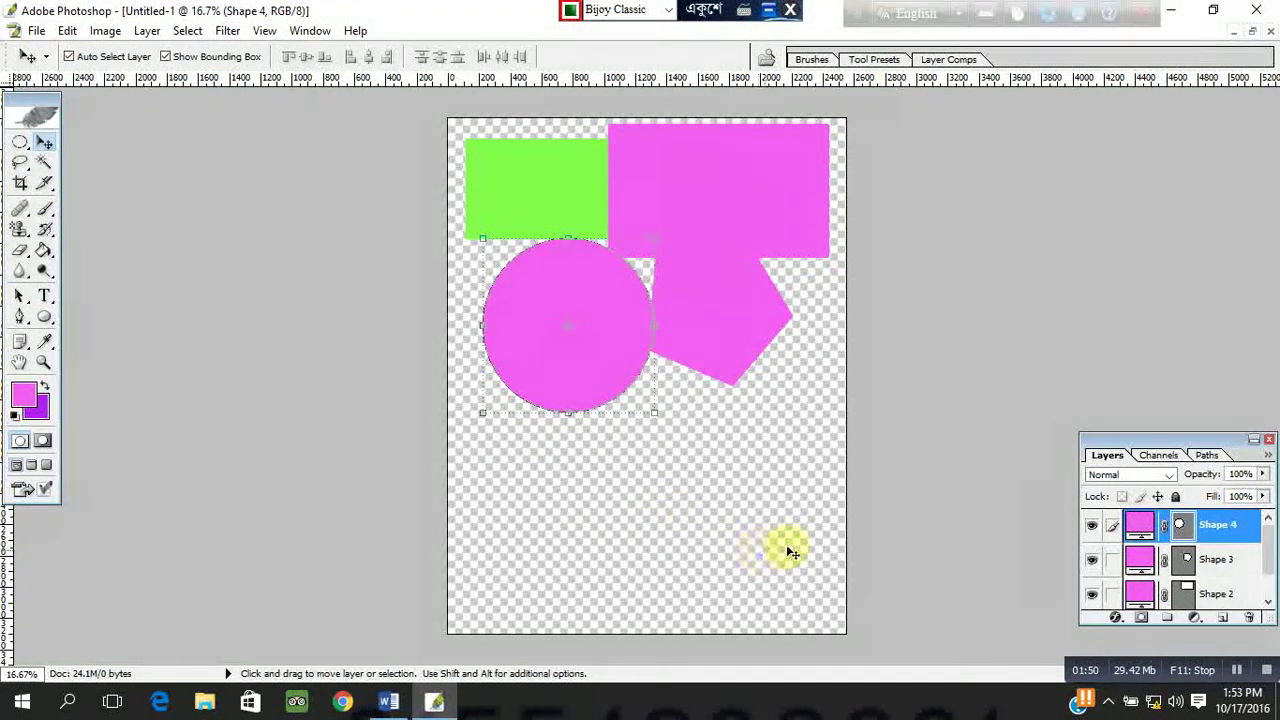
pyautogui.click(1268, 601)
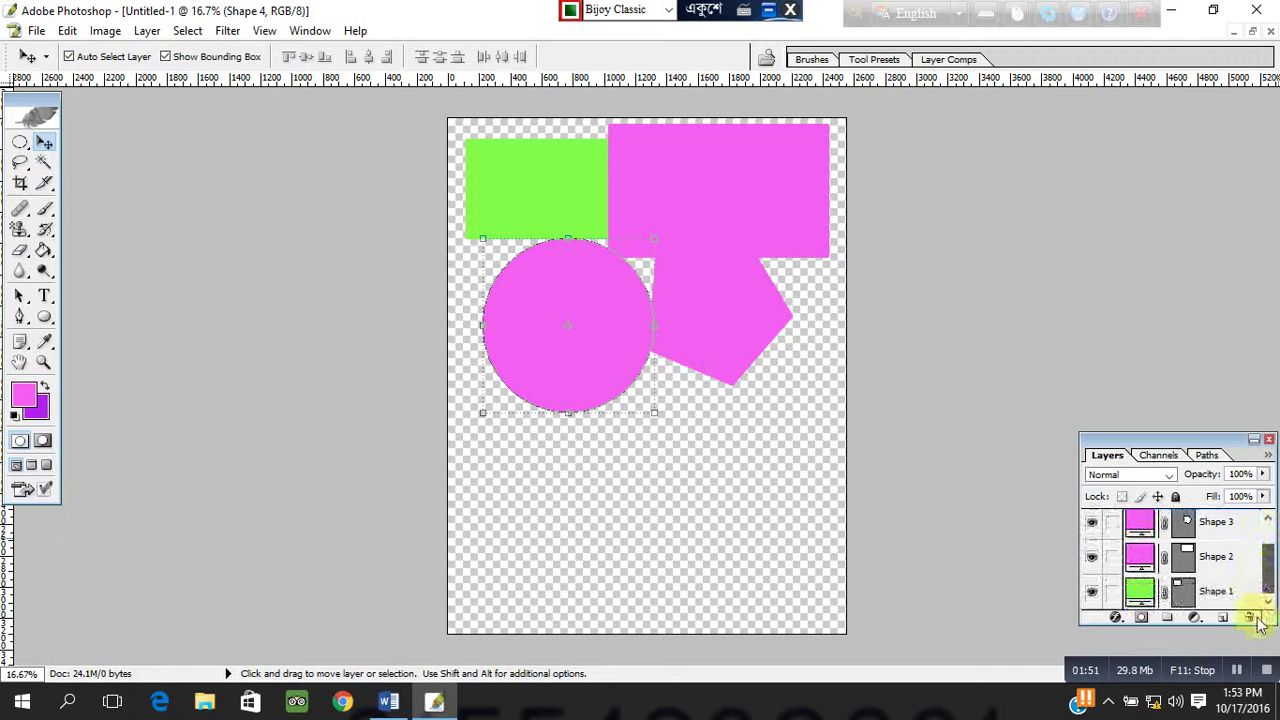
pyautogui.click(1137, 600)
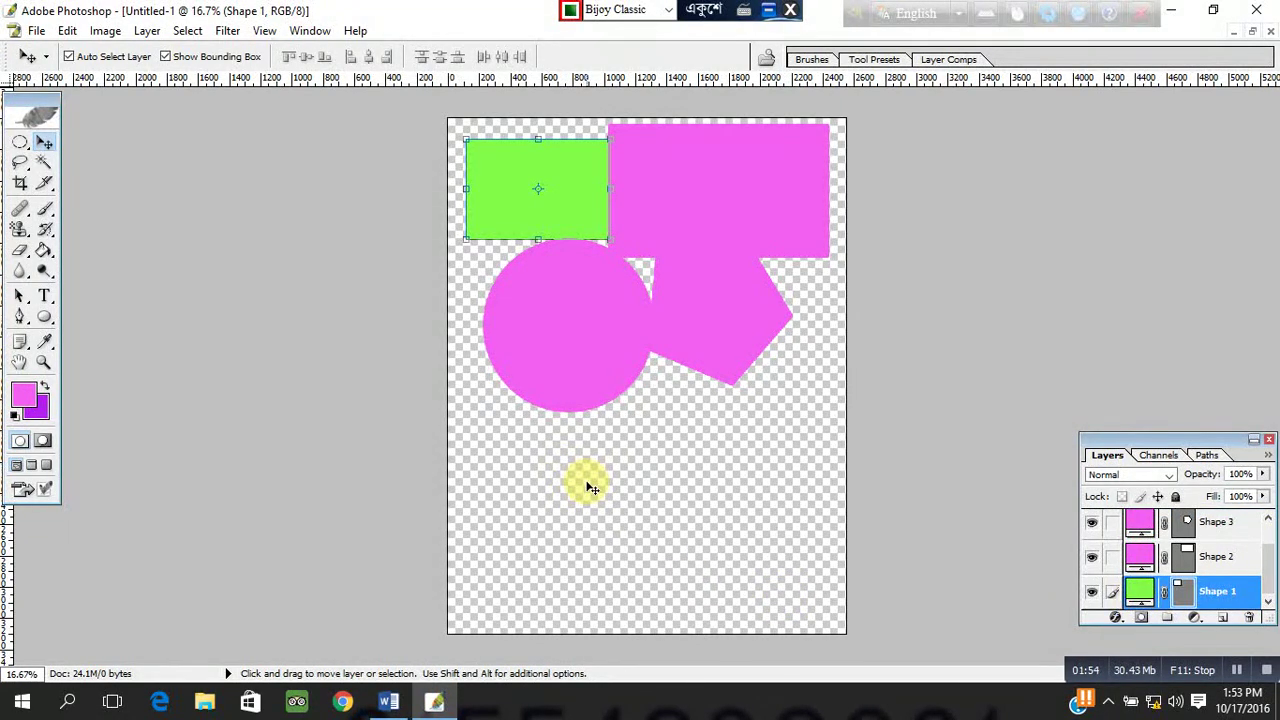
pyautogui.click(165, 56)
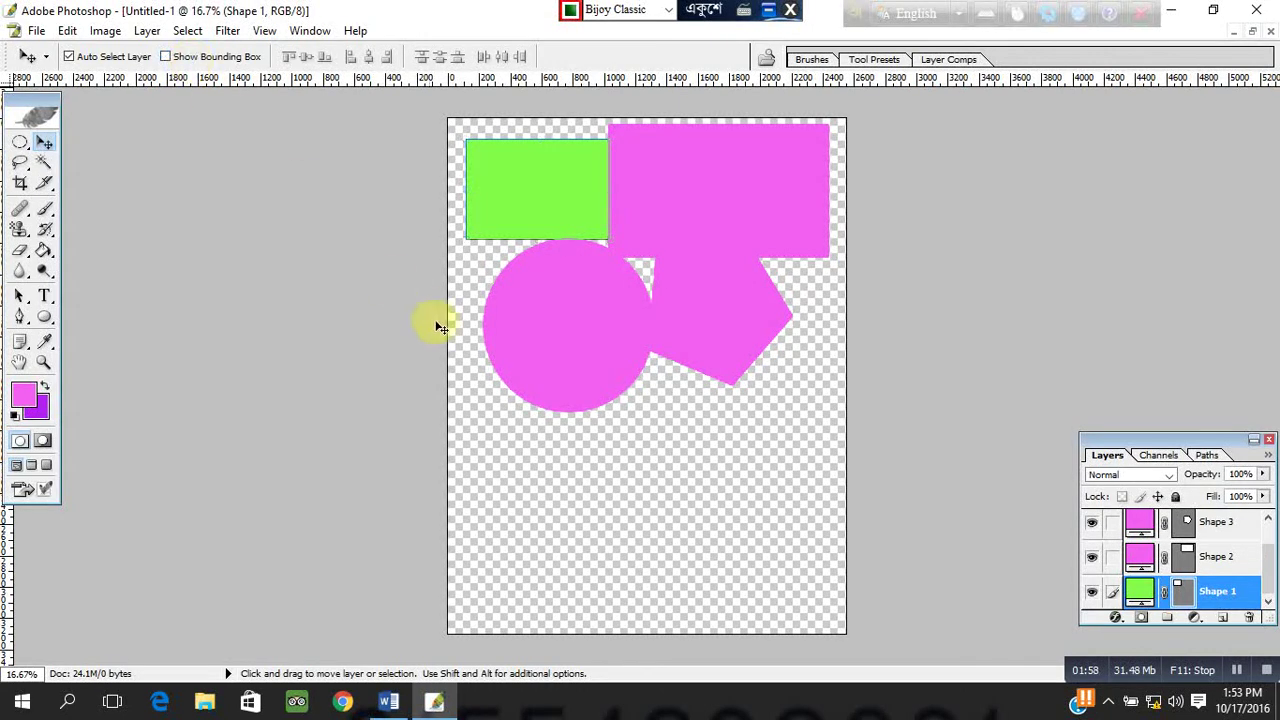
pyautogui.click(600, 392)
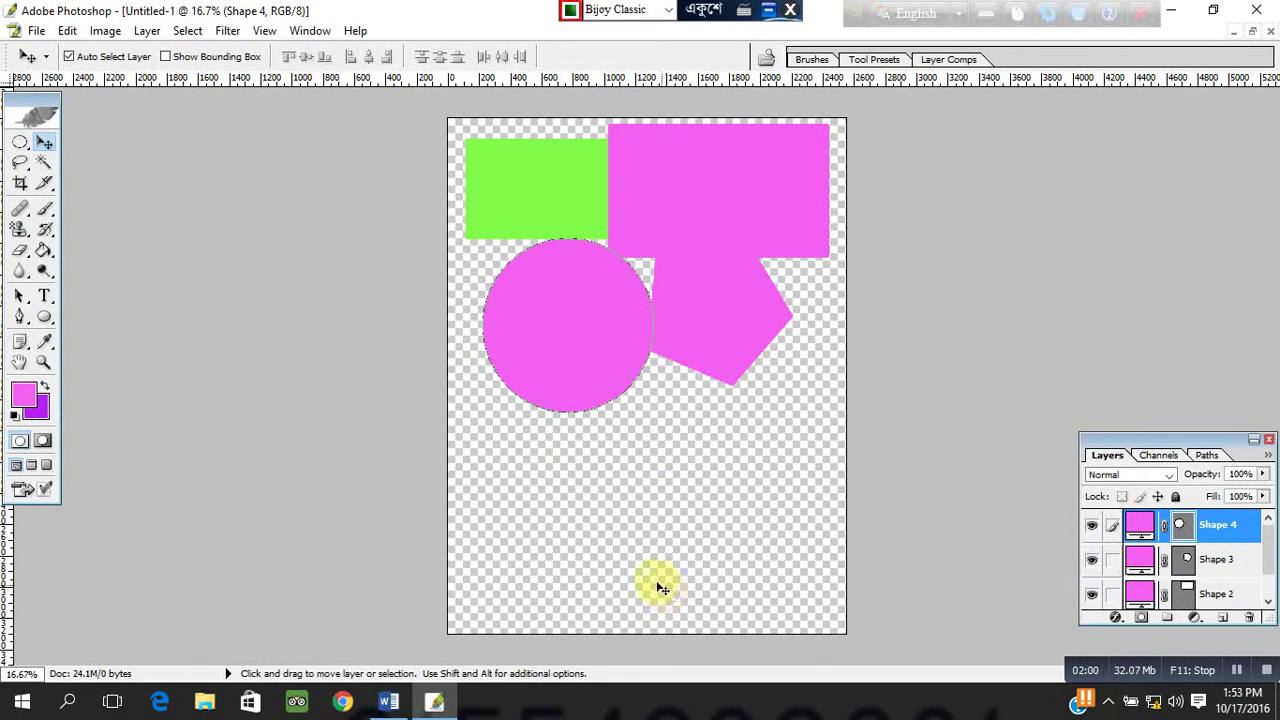
pyautogui.click(494, 202)
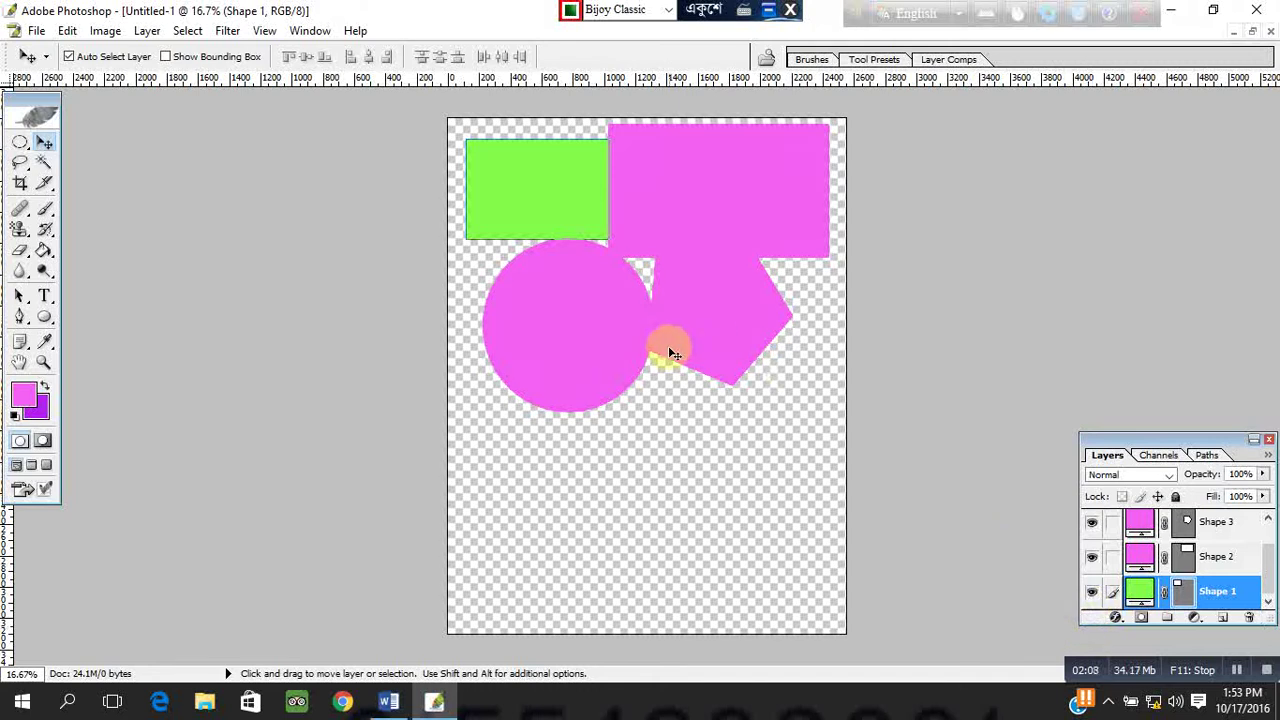
pyautogui.click(718, 232)
pyautogui.moveTo(1267, 575)
pyautogui.mouseDown()
pyautogui.moveTo(1268, 527)
pyautogui.moveTo(1268, 600)
pyautogui.moveTo(1270, 522)
pyautogui.mouseUp()
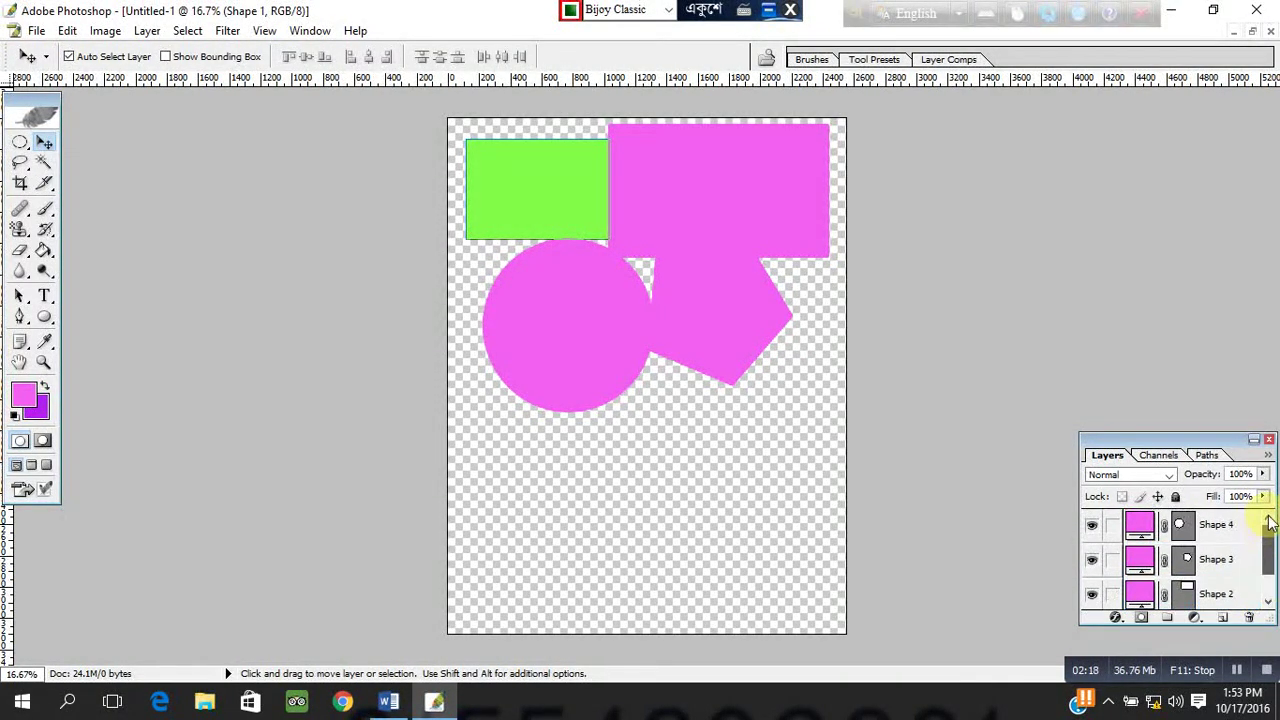
pyautogui.click(1096, 526)
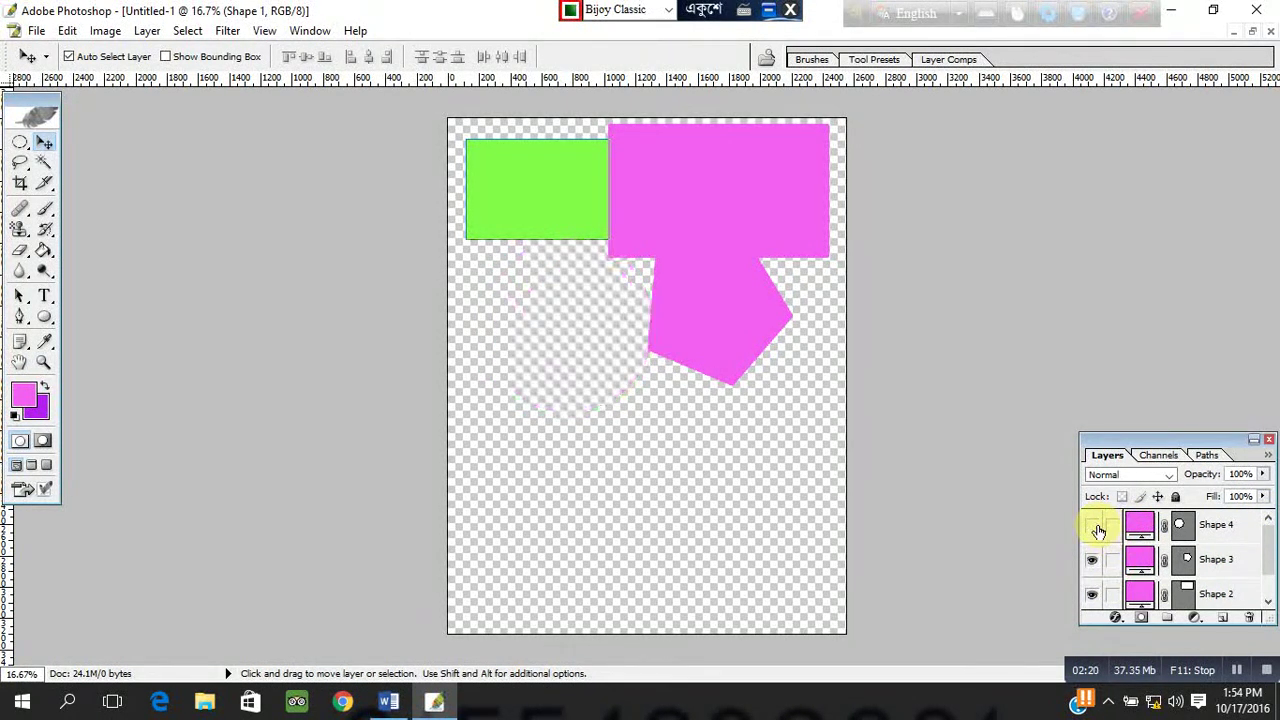
pyautogui.click(1096, 526)
pyautogui.click(1092, 565)
pyautogui.click(1092, 566)
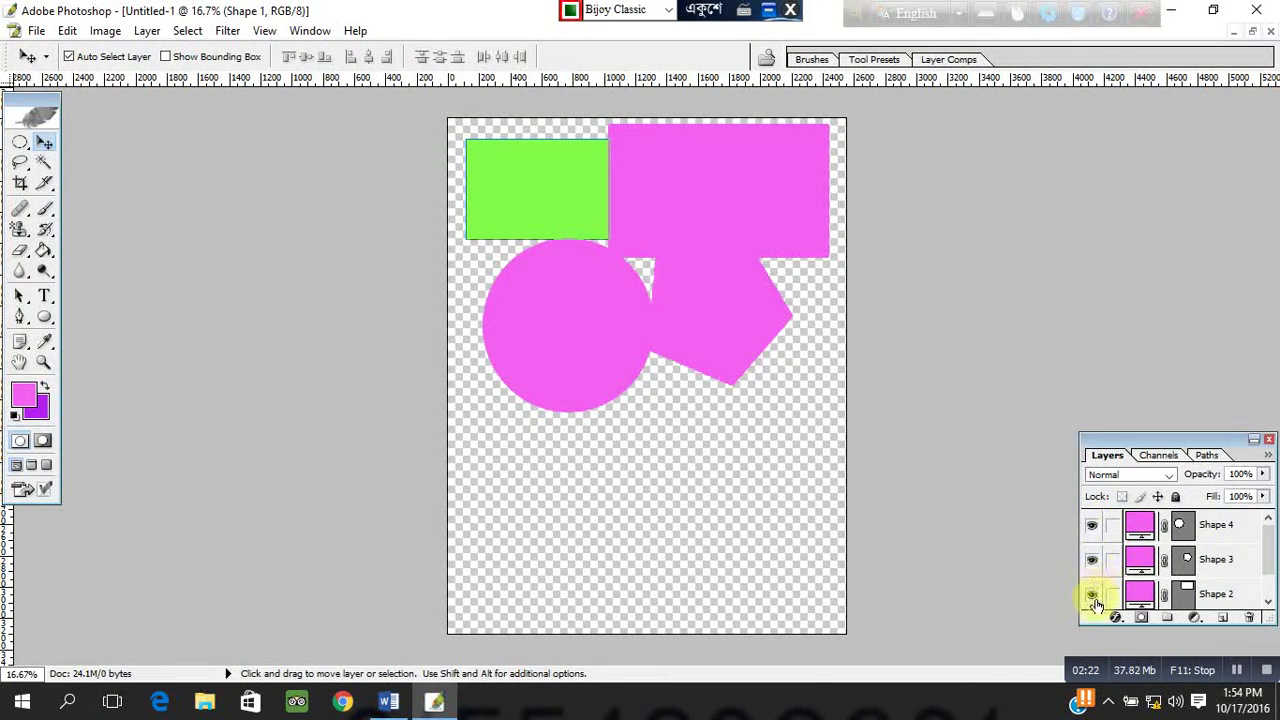
pyautogui.click(1094, 598)
pyautogui.click(1094, 598)
pyautogui.moveTo(1270, 545)
pyautogui.mouseDown()
pyautogui.moveTo(1266, 620)
pyautogui.moveTo(1267, 545)
pyautogui.mouseUp()
pyautogui.click(805, 235)
pyautogui.click(697, 197)
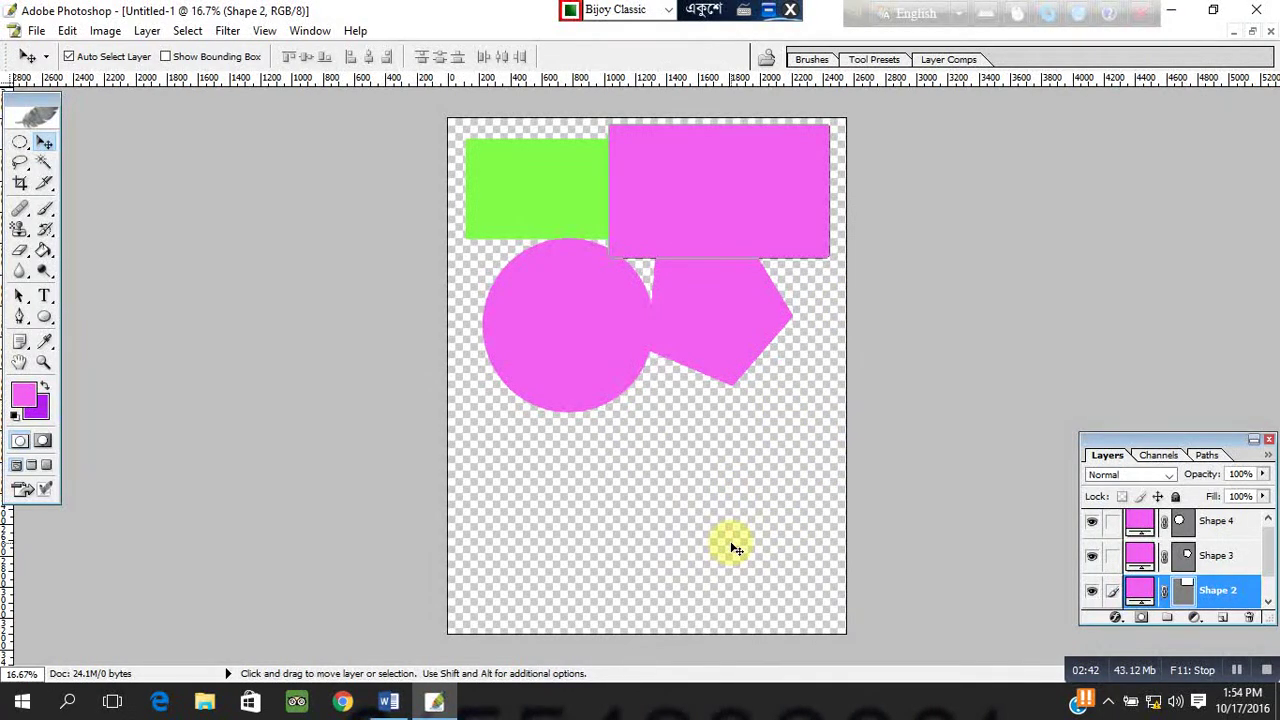
# Rearrange shapes: green rectangle top centre, circle beneath, pentagon overlapping the pink rectangle at the bottom
pyautogui.moveTo(780, 334)
pyautogui.mouseDown()
pyautogui.moveTo(706, 509)
pyautogui.moveTo(780, 366)
pyautogui.moveTo(830, 357)
pyautogui.mouseUp()
pyautogui.moveTo(570, 393); pyautogui.dragTo(585, 555)
pyautogui.moveTo(694, 217); pyautogui.dragTo(593, 465)
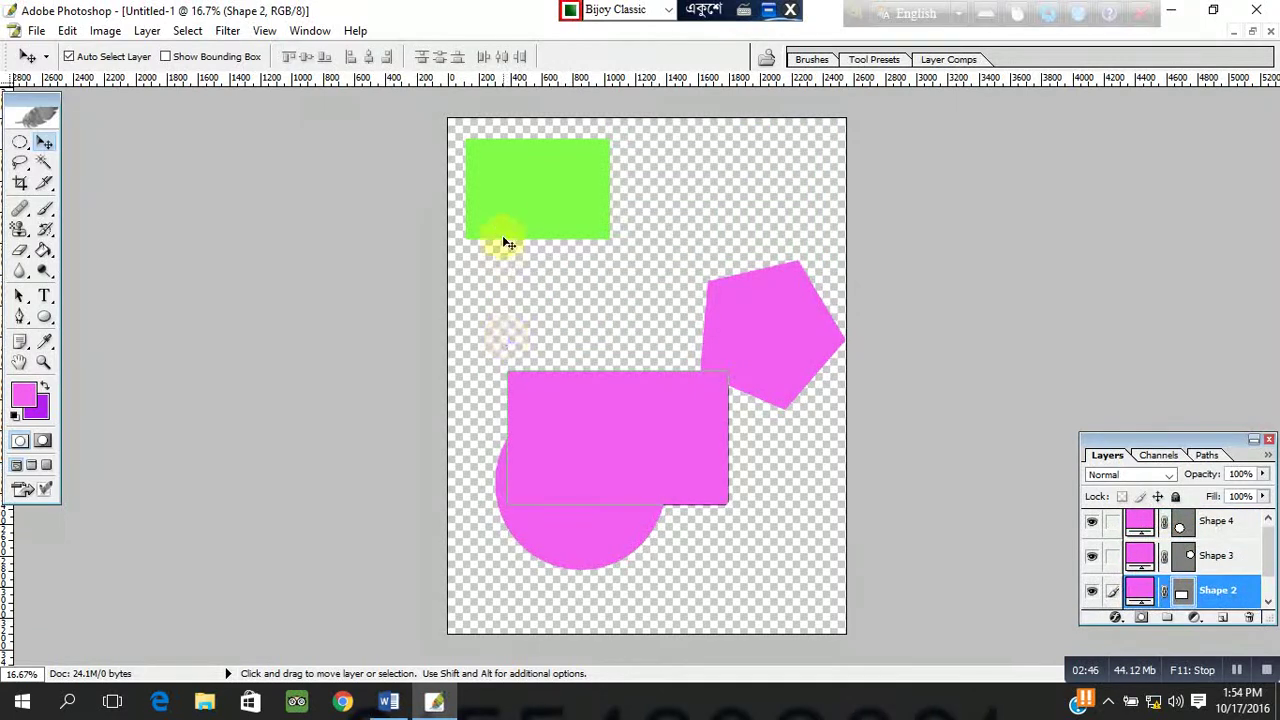
pyautogui.moveTo(503, 240); pyautogui.dragTo(624, 220)
pyautogui.moveTo(626, 432); pyautogui.dragTo(578, 240)
pyautogui.moveTo(700, 460); pyautogui.dragTo(692, 532)
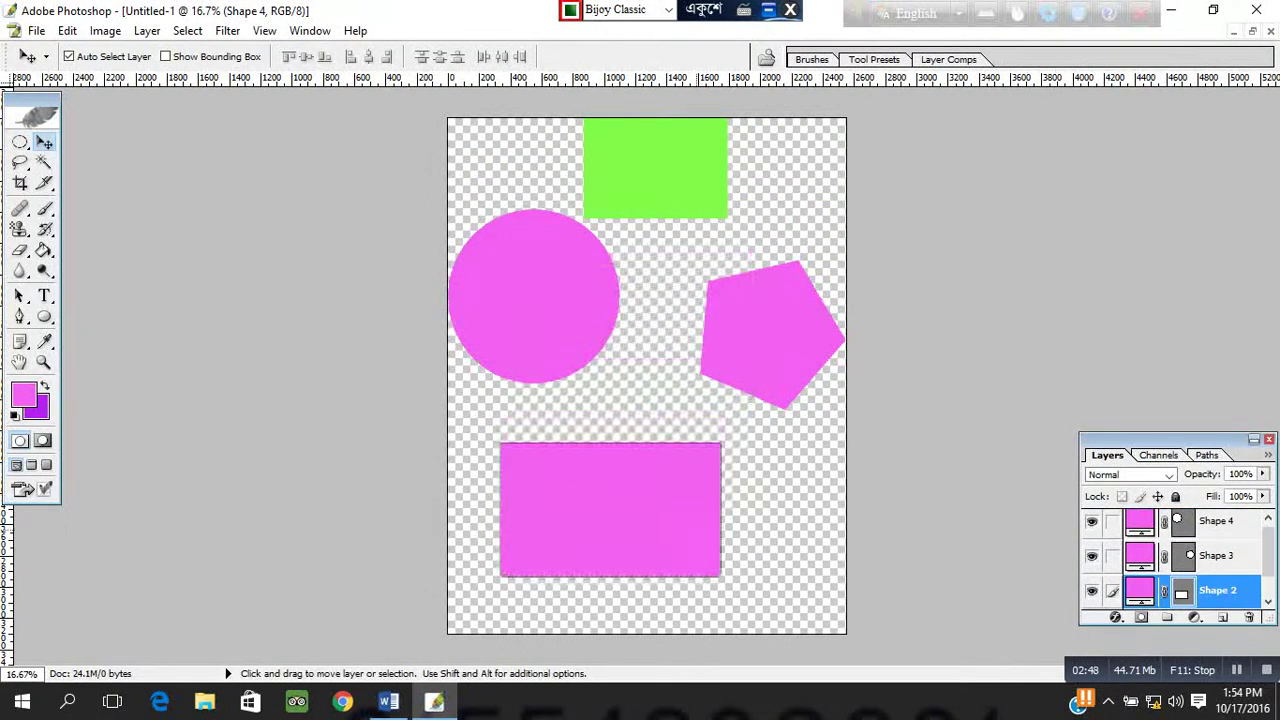
pyautogui.moveTo(797, 307); pyautogui.dragTo(686, 397)
pyautogui.moveTo(592, 292)
pyautogui.mouseDown()
pyautogui.moveTo(624, 178)
pyautogui.moveTo(647, 290)
pyautogui.mouseUp()
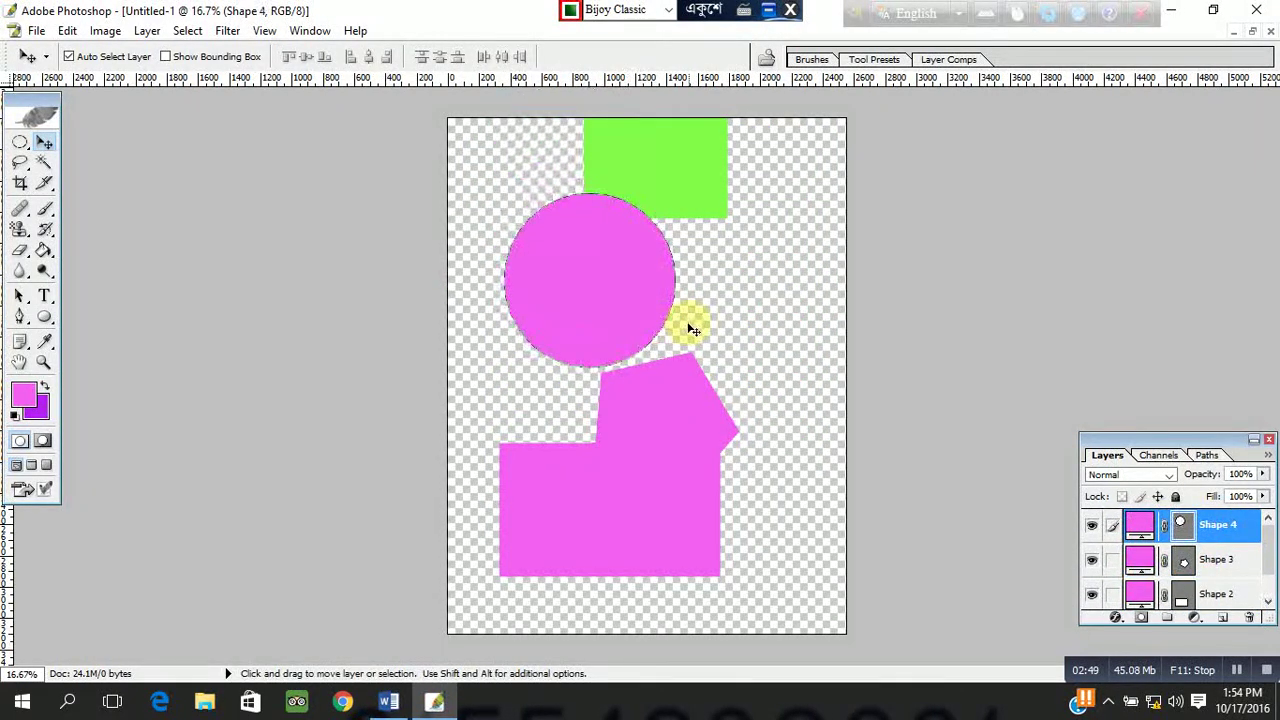
pyautogui.click(210, 56)
# Shrink and stretch the circle into an oval and move it to the top-left corner
pyautogui.moveTo(676, 196); pyautogui.dragTo(595, 285)
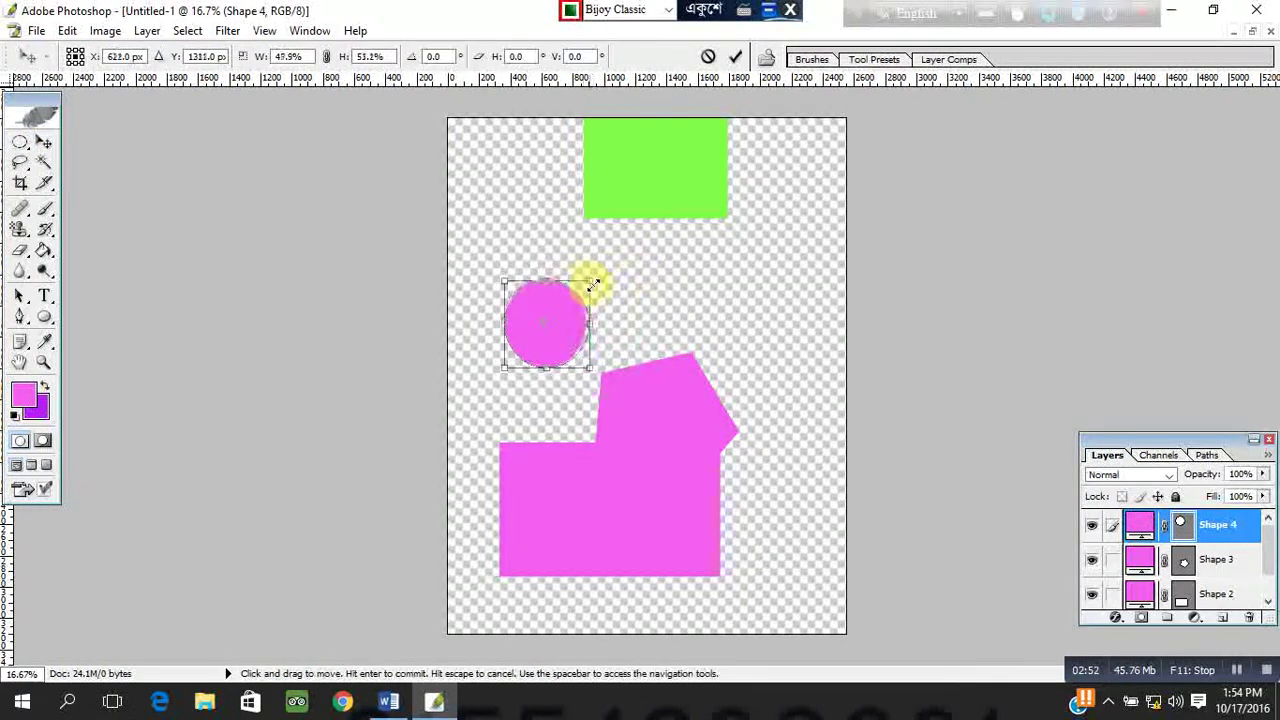
pyautogui.doubleClick(570, 308)
pyautogui.moveTo(503, 326); pyautogui.dragTo(465, 326)
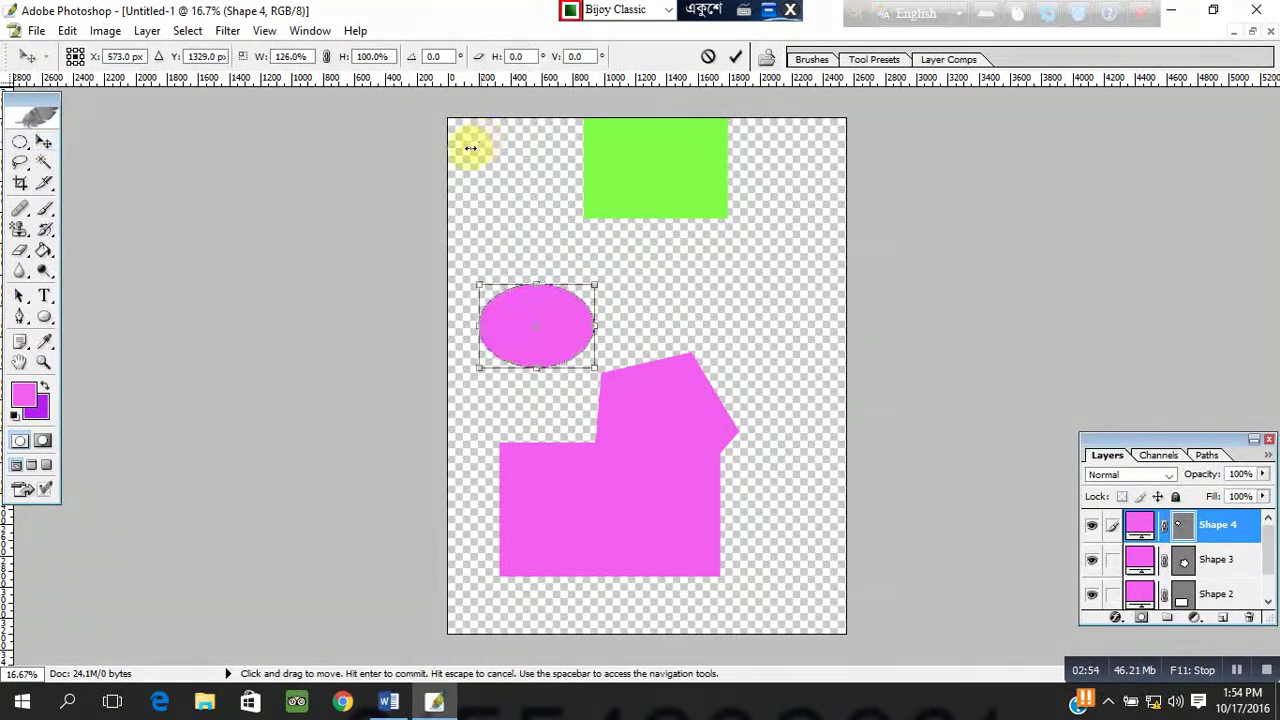
pyautogui.doubleClick(575, 334)
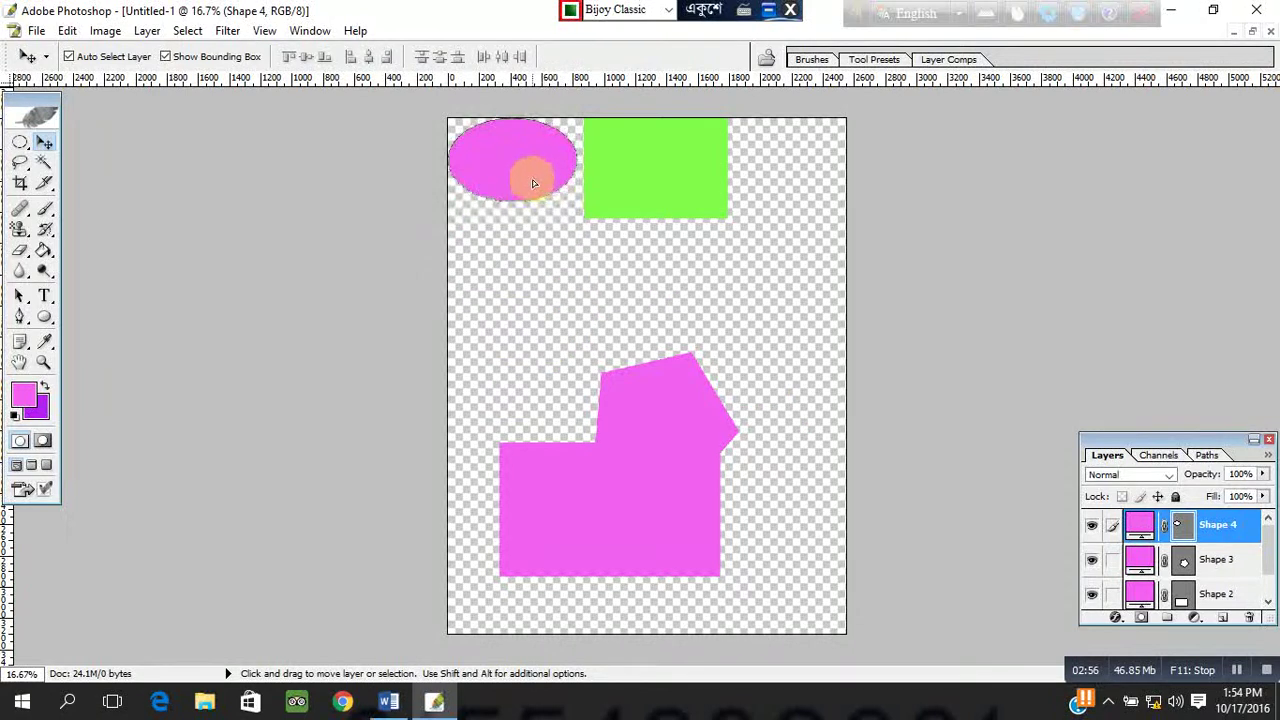
pyautogui.moveTo(552, 348)
pyautogui.mouseDown()
pyautogui.moveTo(536, 199)
pyautogui.moveTo(514, 253)
pyautogui.mouseUp()
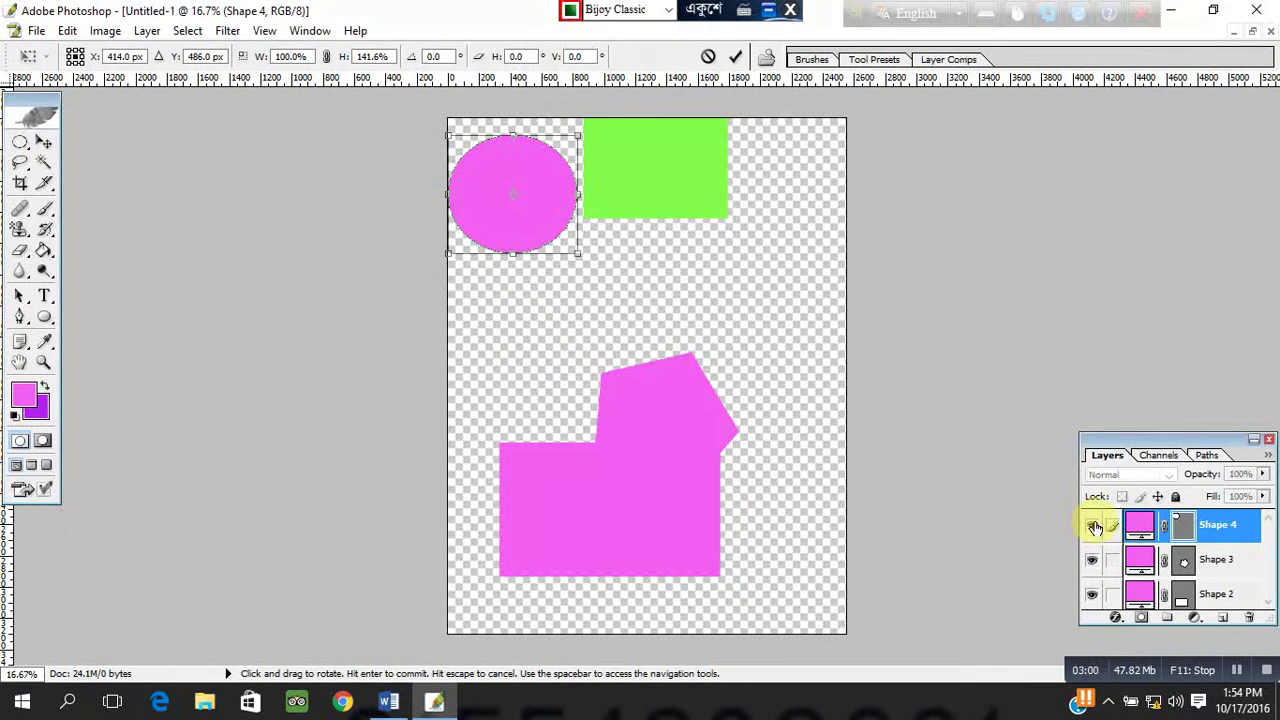
pyautogui.doubleClick(766, 421)
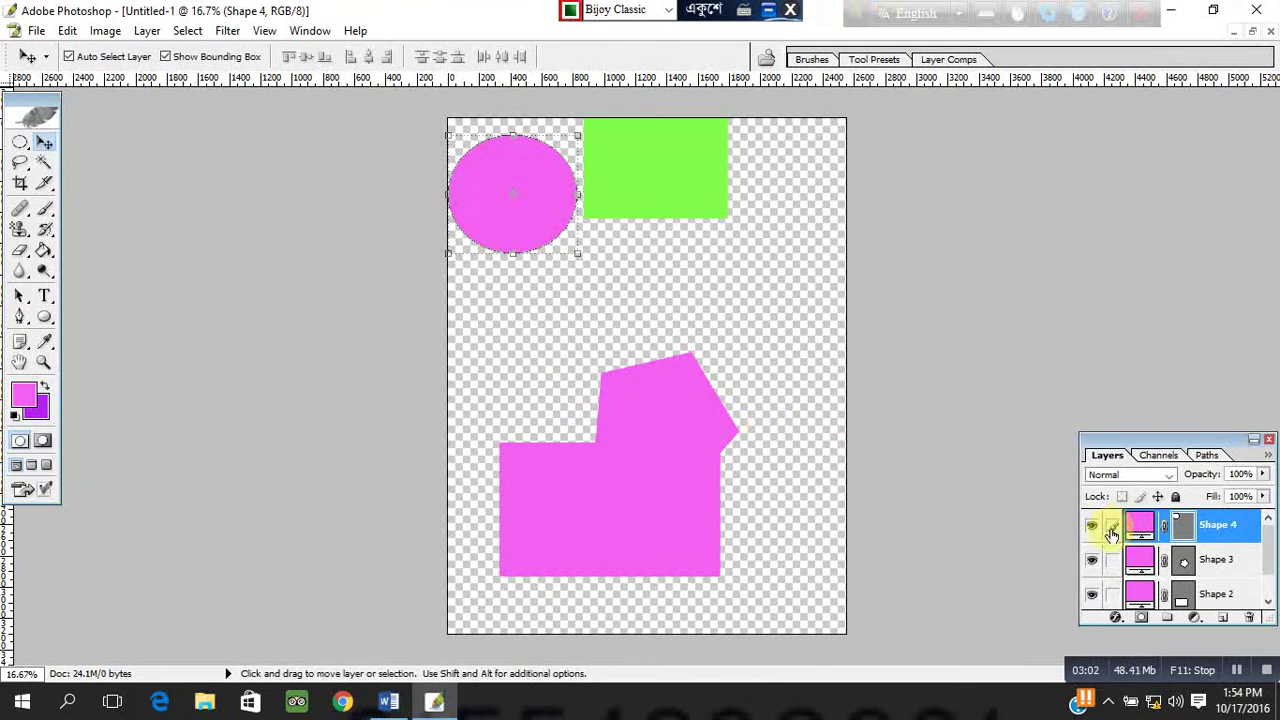